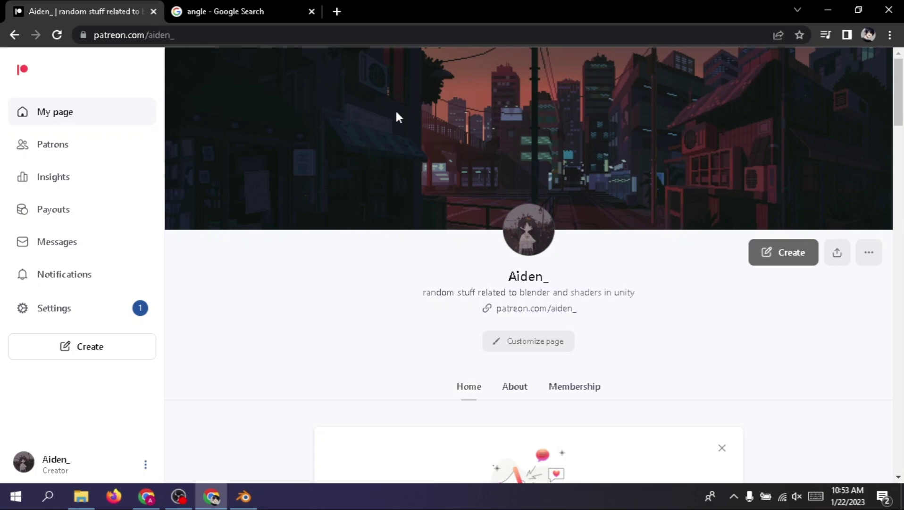
# Zoom in and out on the toon-shaded sphere while the area light is being moved.
pyautogui.scroll(-2, 519, 294)
pyautogui.scroll(-5, 537, 316)
pyautogui.scroll(-3, 611, 297)
pyautogui.scroll(-2, 611, 297)
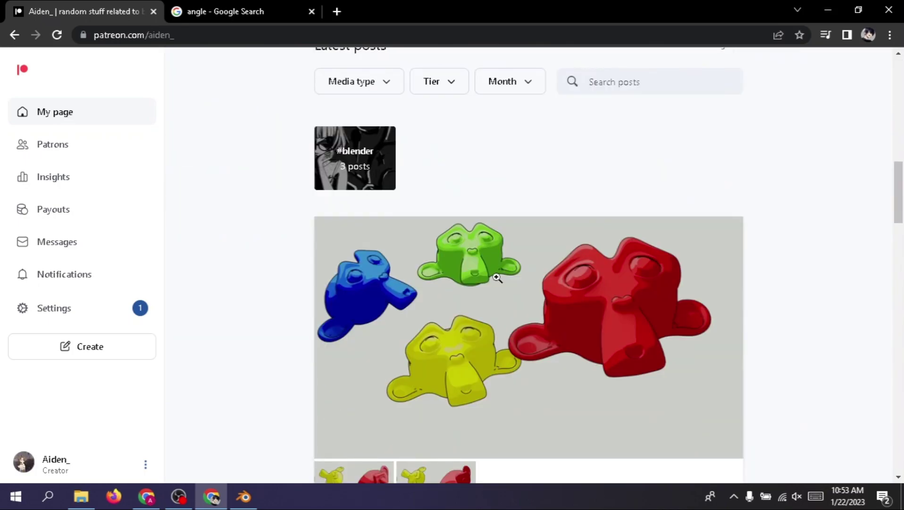
pyautogui.scroll(-1, 524, 276)
pyautogui.scroll(-1, 565, 277)
pyautogui.scroll(-2, 537, 268)
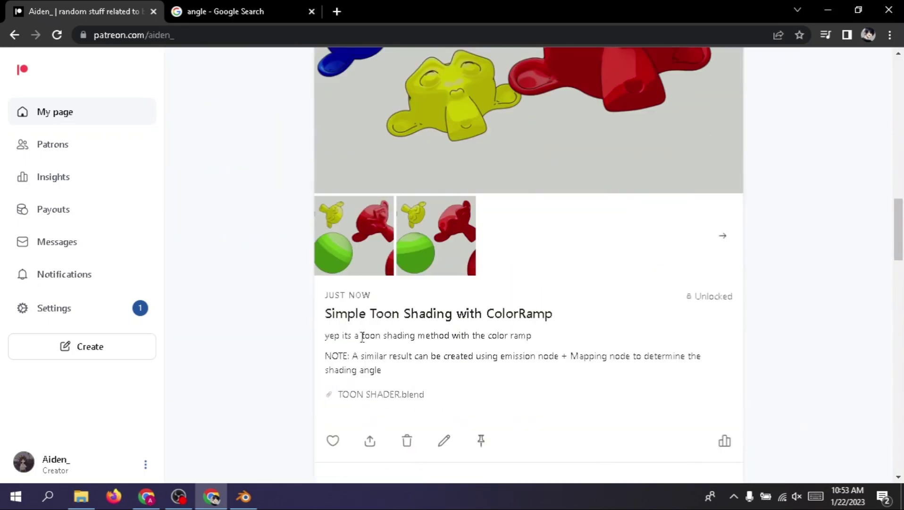
pyautogui.scroll(6, 490, 236)
pyautogui.scroll(-2, 528, 255)
pyautogui.scroll(-7, 494, 293)
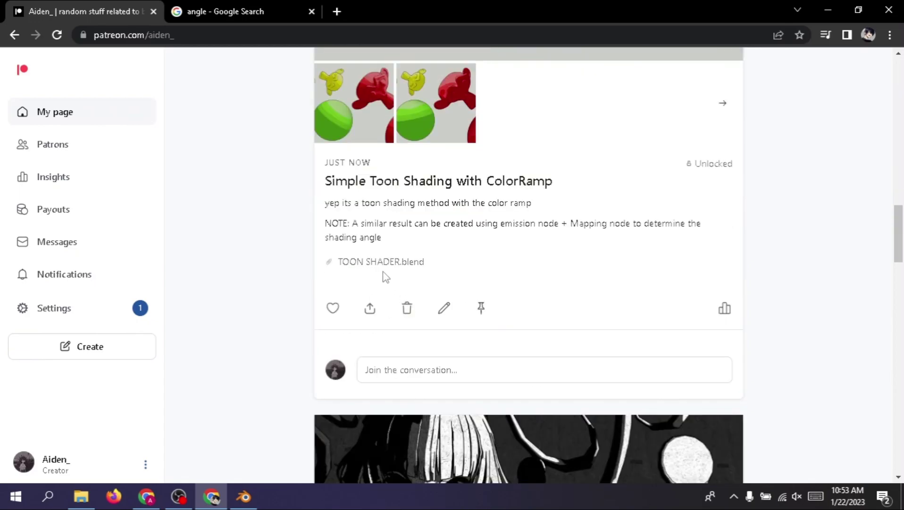
pyautogui.scroll(7, 476, 258)
pyautogui.scroll(5, 522, 188)
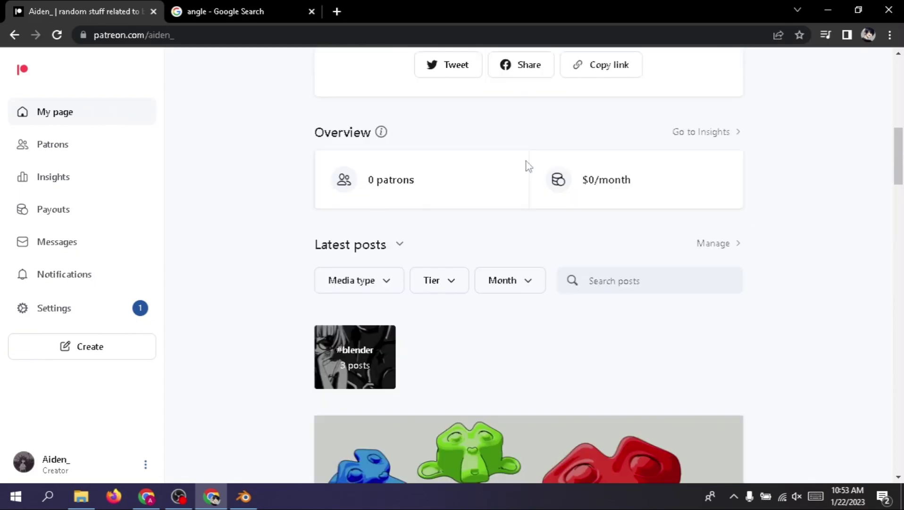
pyautogui.scroll(-12, 534, 198)
pyautogui.scroll(-7, 538, 245)
pyautogui.scroll(-8, 500, 227)
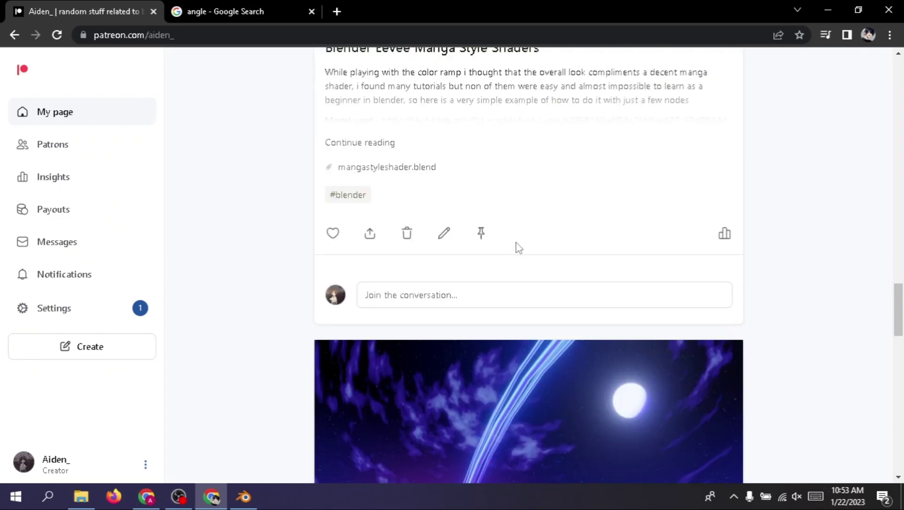
pyautogui.scroll(-7, 543, 203)
pyautogui.scroll(1, 555, 160)
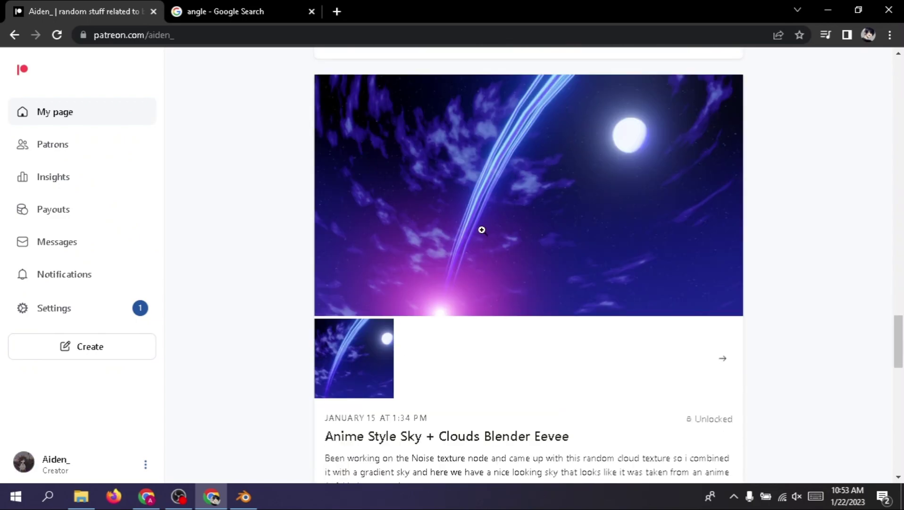
pyautogui.scroll(-5, 543, 232)
pyautogui.scroll(-3, 472, 245)
pyautogui.scroll(-1, 368, 292)
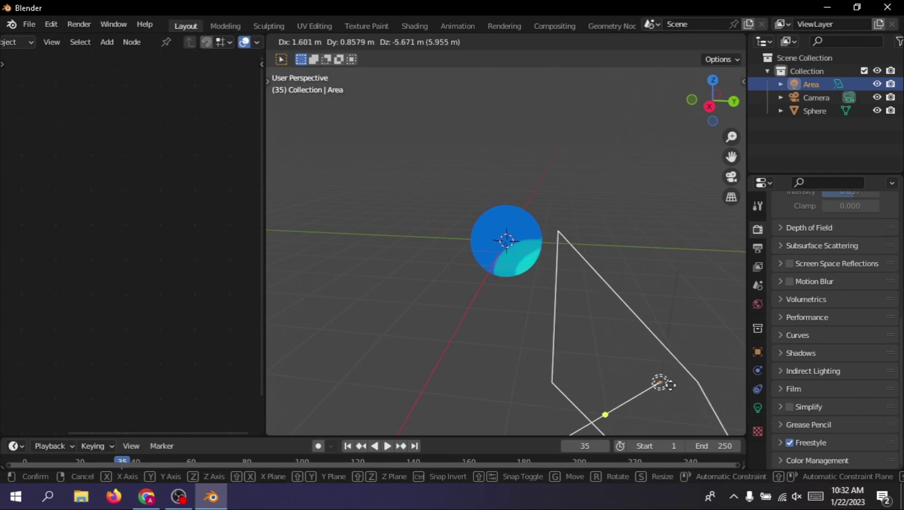
# Confirm the area light's move to about 1.54, 0.96, −5.53 m and orbit around the sphere.
pyautogui.click(668, 382)
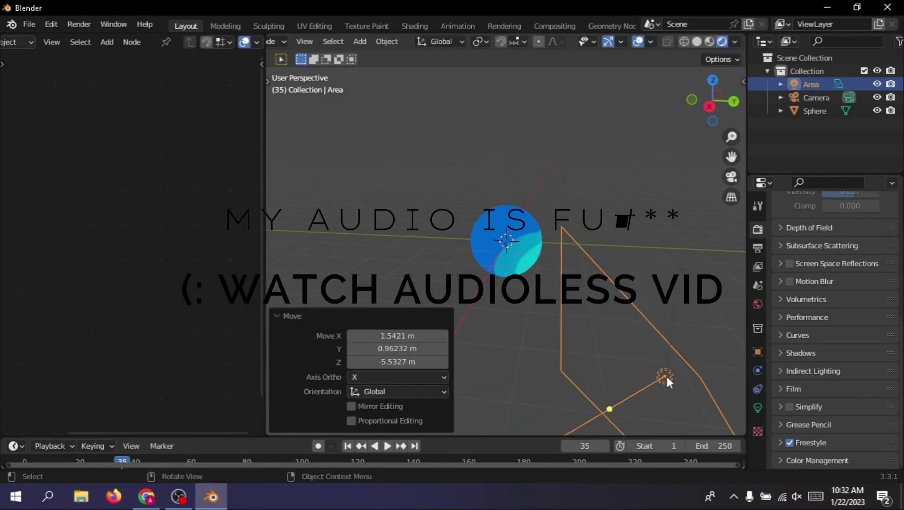
pyautogui.scroll(5, 539, 203)
pyautogui.moveTo(647, 254); pyautogui.dragTo(458, 262, button='middle')
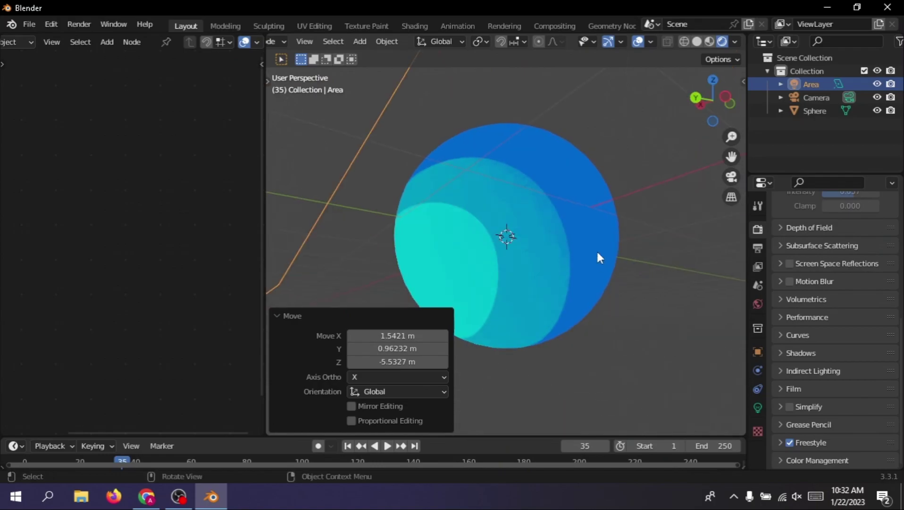
pyautogui.scroll(-5, 517, 283)
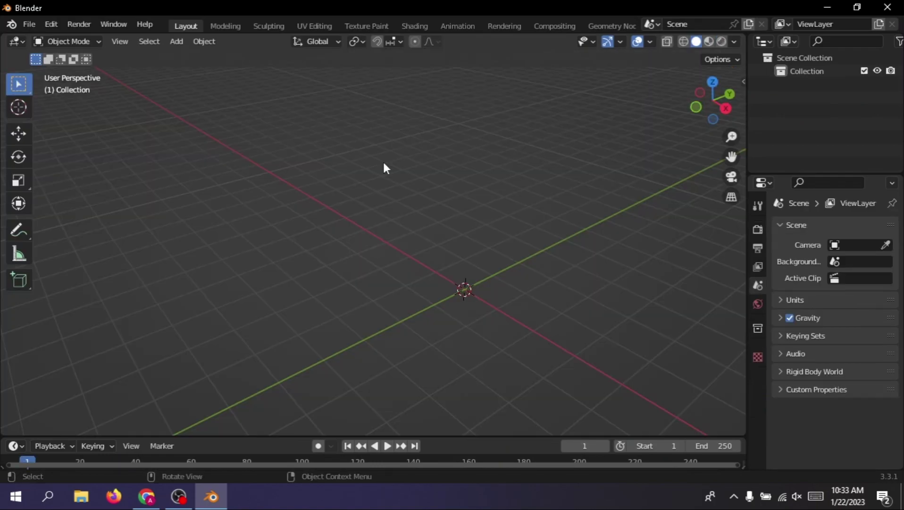
# Add a UV sphere at the origin of the new scene.
pyautogui.press('`')
pyautogui.moveTo(479, 291)
pyautogui.mouseDown(button='middle')
pyautogui.moveTo(531, 294)
pyautogui.moveTo(423, 260)
pyautogui.moveTo(398, 226)
pyautogui.mouseUp(button='middle')
pyautogui.hotkey('shift', 'a')
pyautogui.moveTo(360, 212)
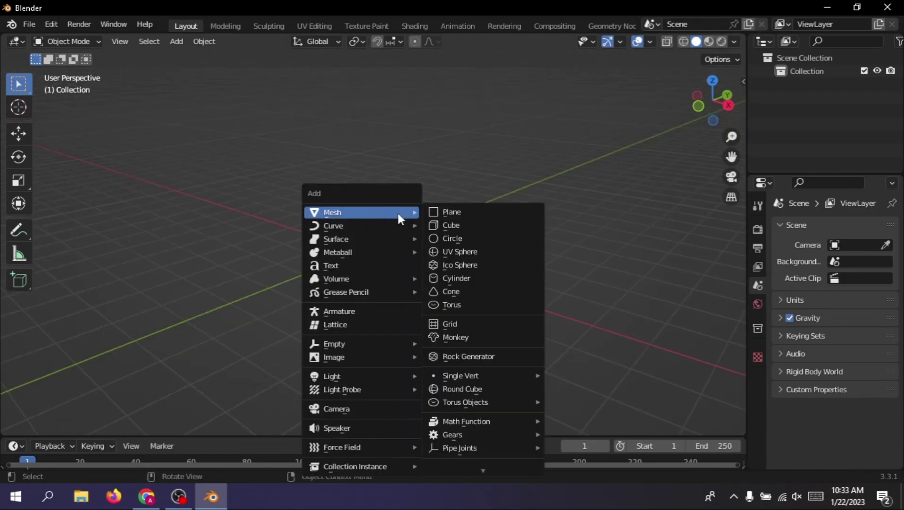
pyautogui.click(486, 251)
pyautogui.scroll(2, 459, 221)
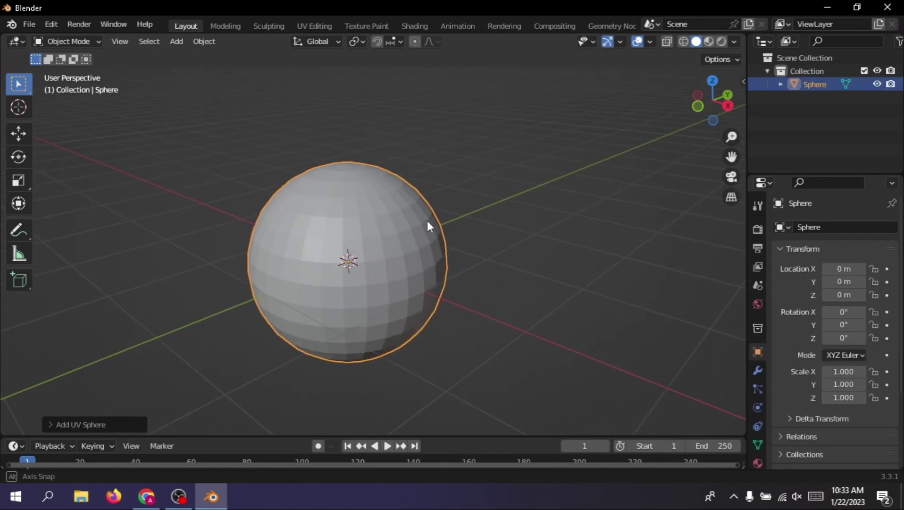
pyautogui.moveTo(428, 220); pyautogui.dragTo(376, 260, button='middle')
# Give the sphere a level-1 Subdivision Surface and smooth shading.
pyautogui.hotkey('ctrl', '1')
pyautogui.scroll(2, 498, 221)
pyautogui.scroll(-2, 361, 240)
pyautogui.scroll(2, 361, 240)
pyautogui.rightClick(360, 238)
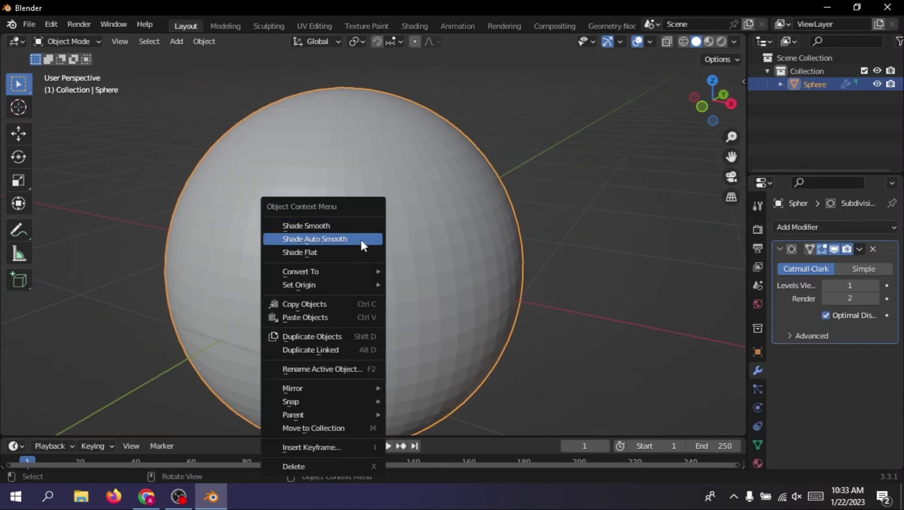
pyautogui.click(313, 224)
pyautogui.scroll(2, 550, 225)
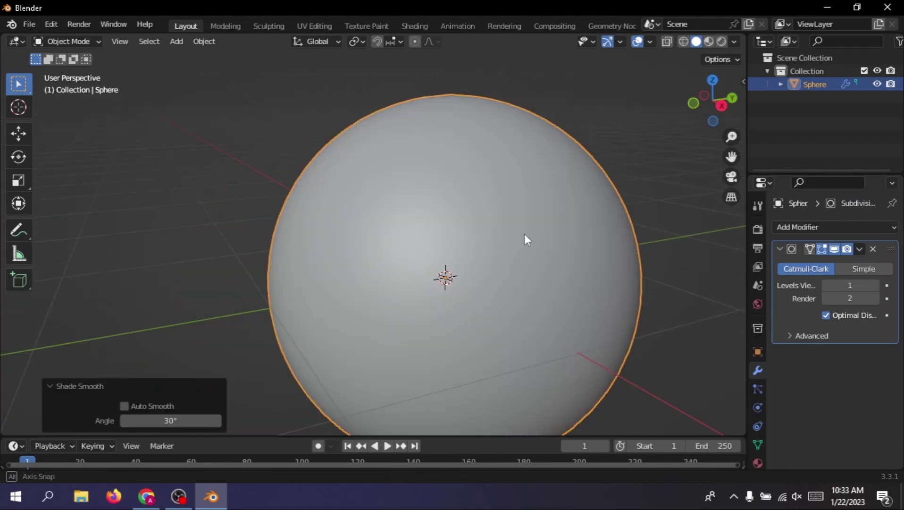
pyautogui.scroll(-2, 524, 233)
# Apply the Subdivision modifier permanently into the sphere's mesh.
pyautogui.click(823, 336)
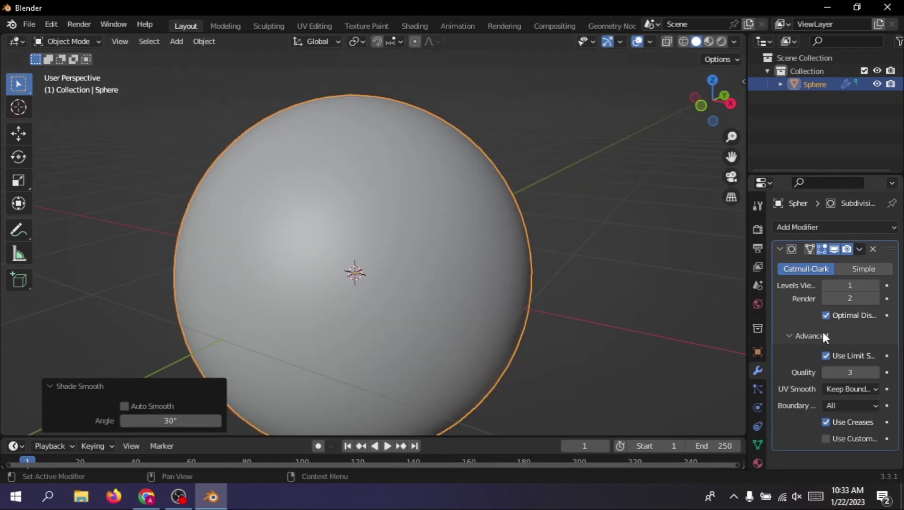
pyautogui.click(824, 335)
pyautogui.moveTo(595, 326)
pyautogui.mouseDown(button='middle')
pyautogui.moveTo(524, 318)
pyautogui.moveTo(563, 335)
pyautogui.mouseUp(button='middle')
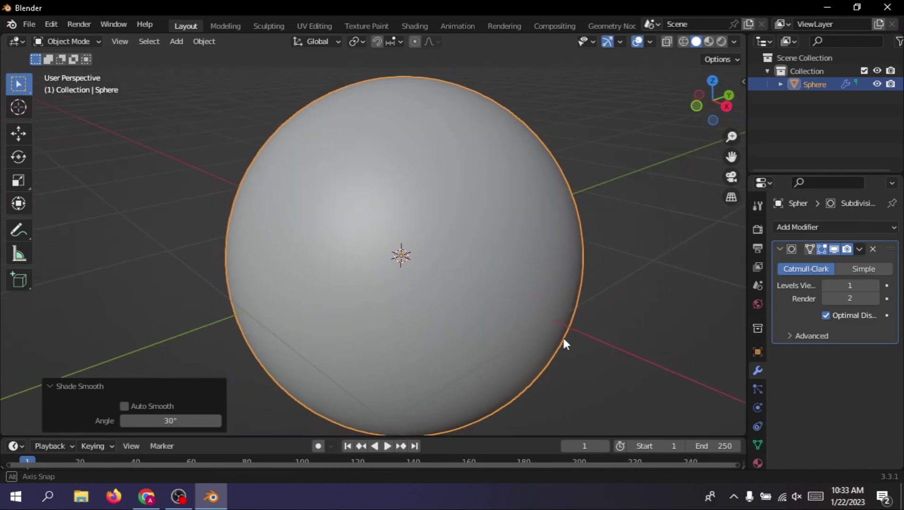
pyautogui.click(856, 250)
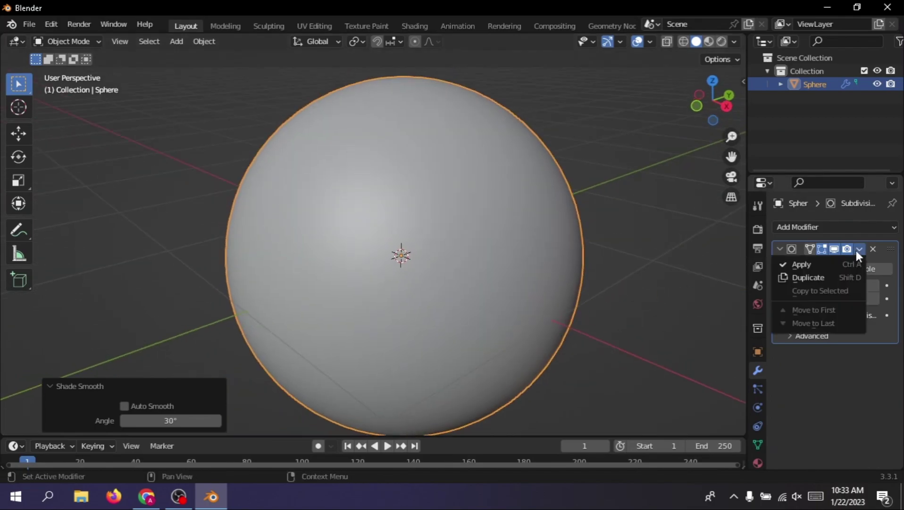
pyautogui.click(833, 259)
pyautogui.moveTo(580, 298); pyautogui.dragTo(652, 238, button='middle')
# Orbit and zoom around the sphere, toggling its selection.
pyautogui.click(653, 239)
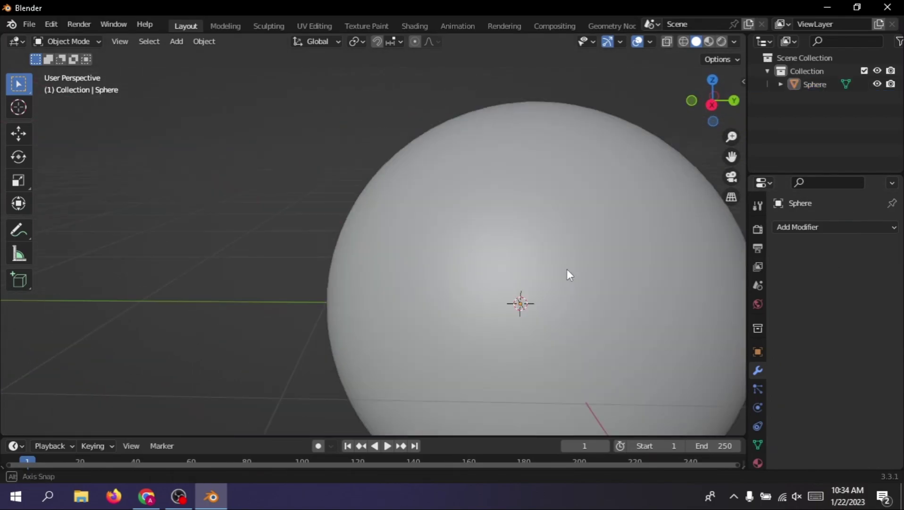
pyautogui.moveTo(567, 269); pyautogui.dragTo(624, 296, button='middle')
pyautogui.scroll(-3, 519, 293)
pyautogui.moveTo(422, 289)
pyautogui.mouseDown(button='middle')
pyautogui.moveTo(446, 232)
pyautogui.moveTo(465, 274)
pyautogui.mouseUp(button='middle')
pyautogui.click(465, 273)
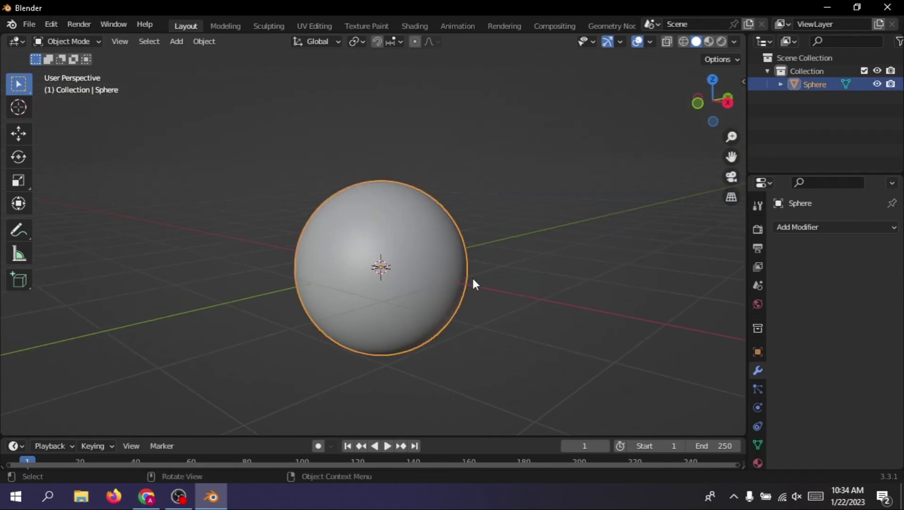
pyautogui.click(517, 252)
pyautogui.scroll(-2, 579, 258)
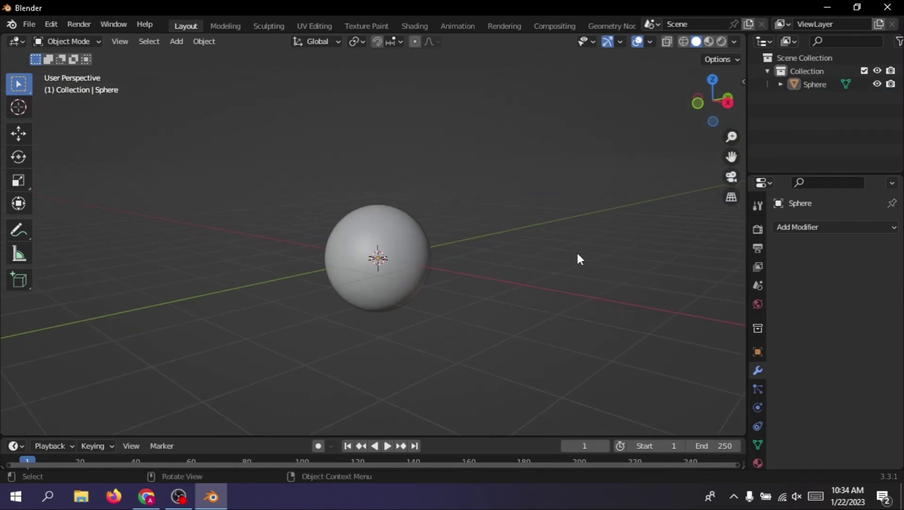
pyautogui.moveTo(579, 258); pyautogui.dragTo(714, 188, button='middle')
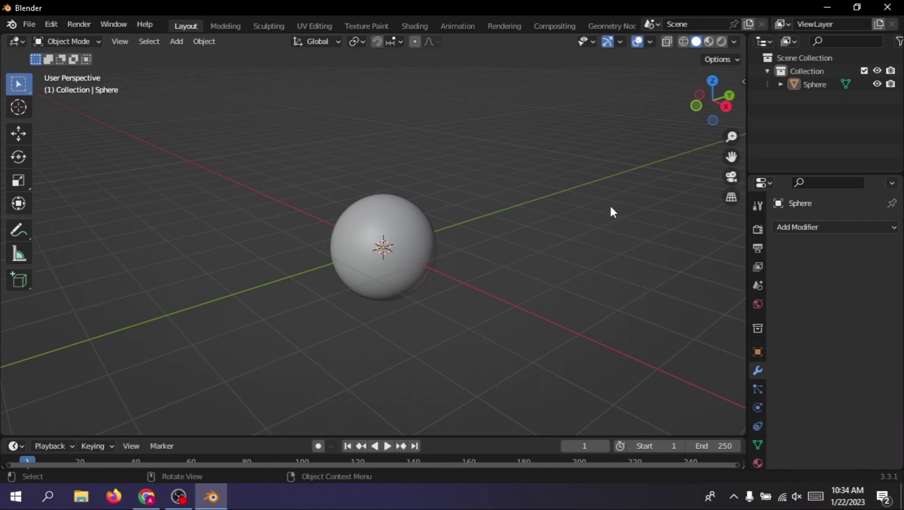
pyautogui.scroll(-3, 585, 220)
pyautogui.scroll(4, 543, 231)
pyautogui.moveTo(542, 231); pyautogui.dragTo(578, 236, button='middle')
# Select the sphere and turn a split-off left view into a Shader Editor without sidebar.
pyautogui.hotkey('shift', 'a')
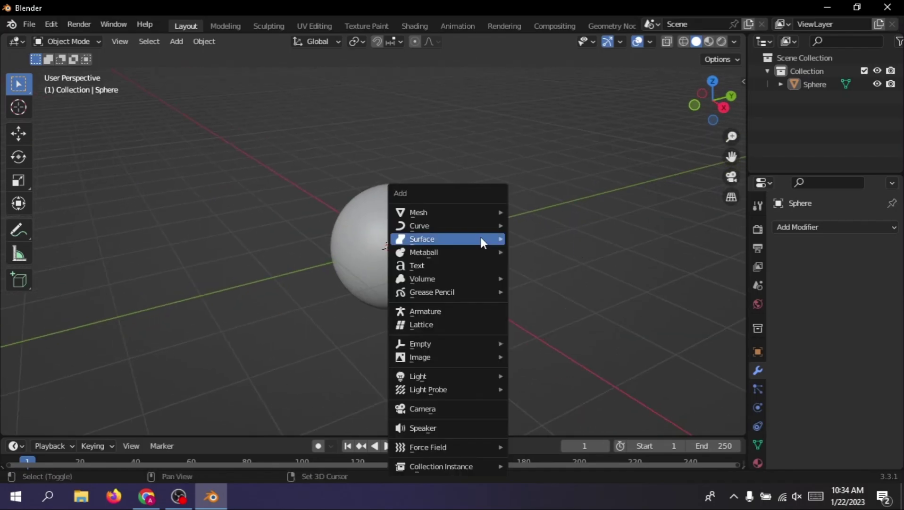
pyautogui.click(442, 203)
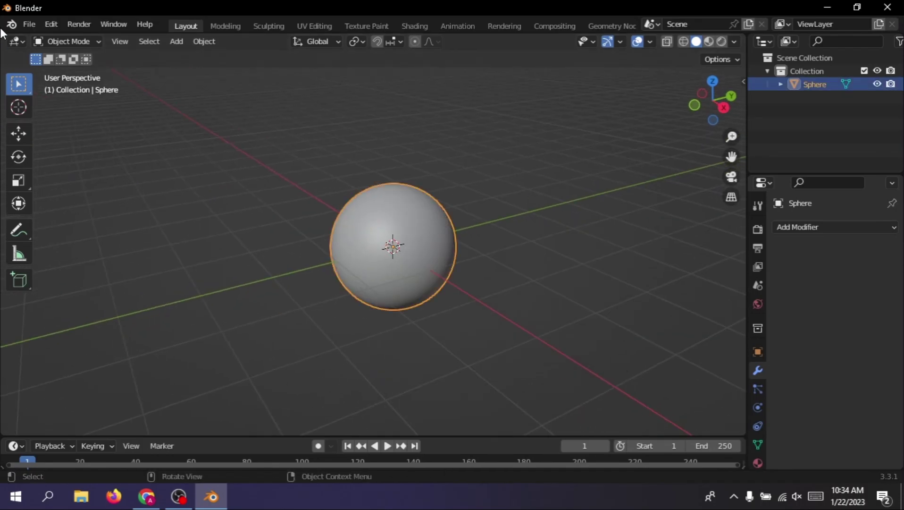
pyautogui.moveTo(3, 38); pyautogui.dragTo(299, 141)
pyautogui.click(17, 41)
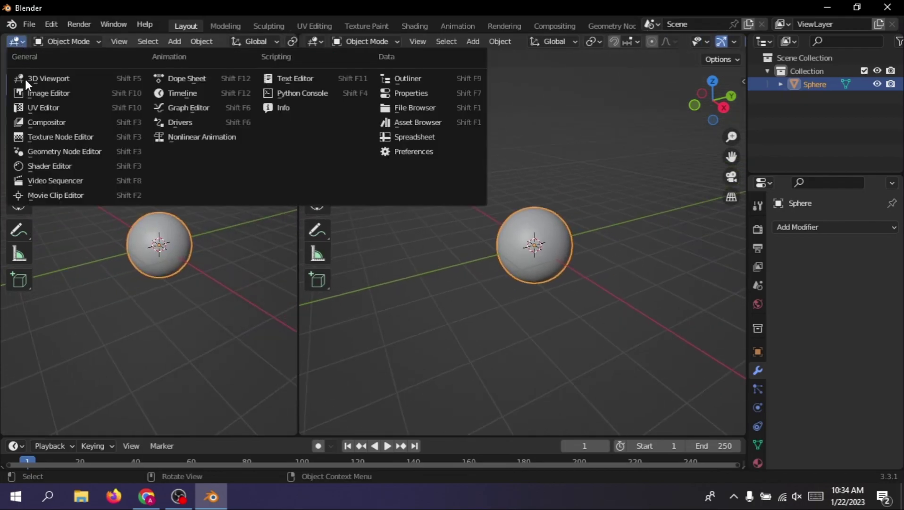
pyautogui.click(41, 163)
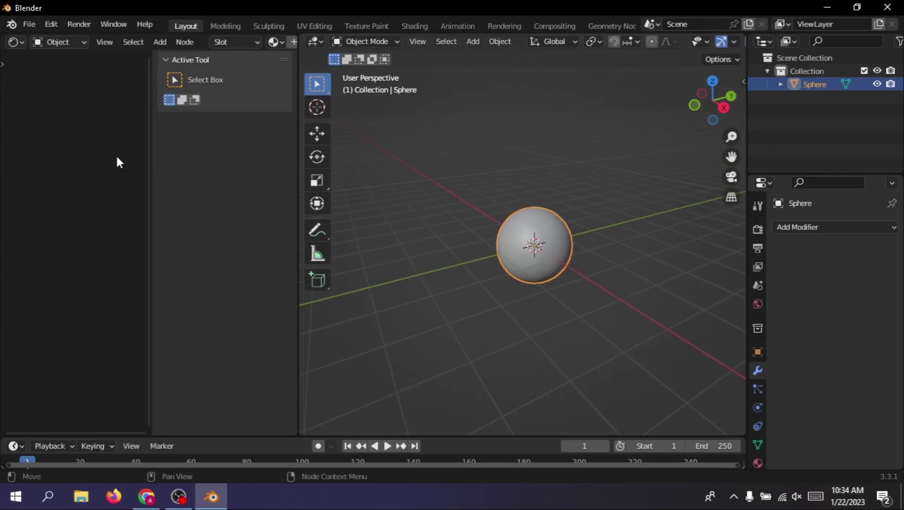
pyautogui.press('n')
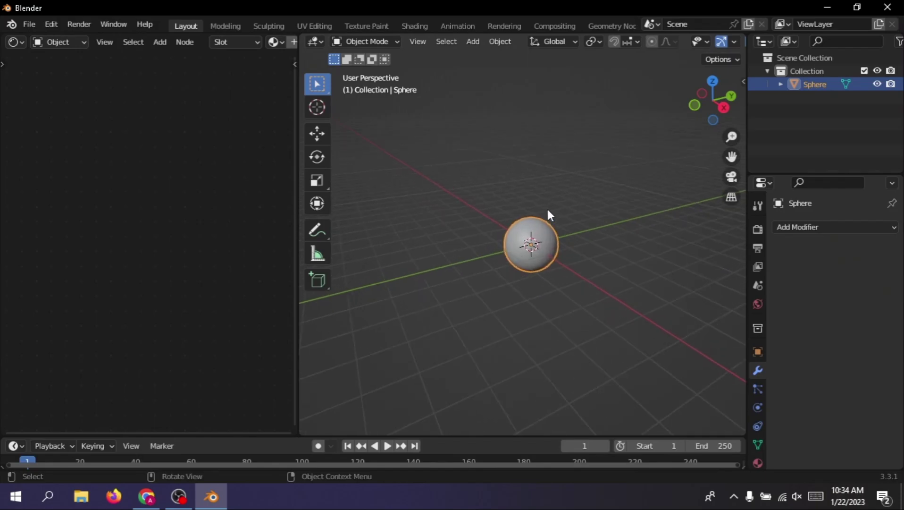
pyautogui.scroll(1, 547, 208)
# Create a new material for the sphere and move its Principled BSDF node left.
pyautogui.click(239, 38)
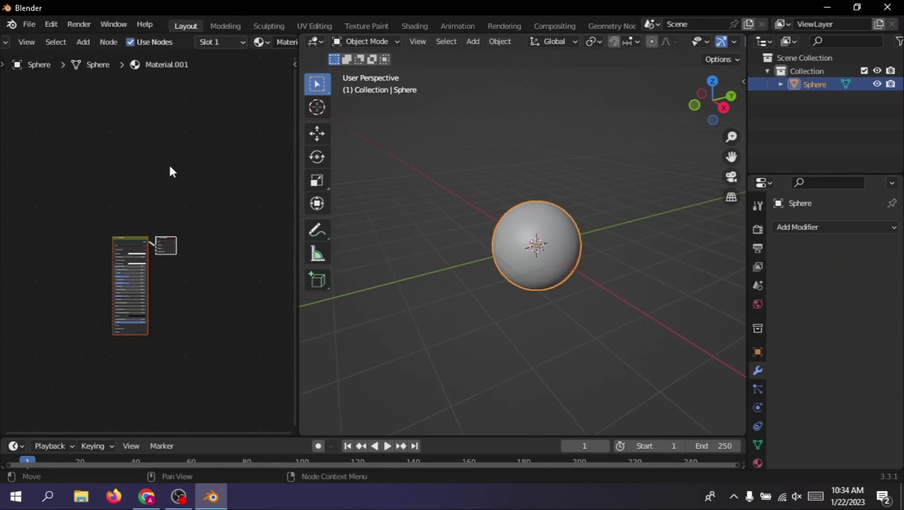
pyautogui.scroll(3, 133, 250)
pyautogui.scroll(3, 175, 312)
pyautogui.scroll(2, 174, 311)
pyautogui.moveTo(136, 118); pyautogui.dragTo(142, 174, button='middle')
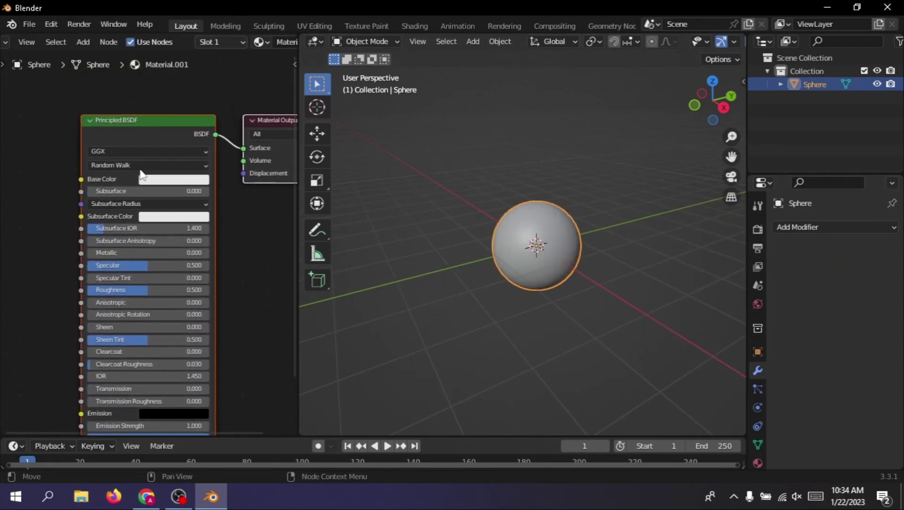
pyautogui.scroll(-1, 89, 133)
pyautogui.scroll(-1, 142, 149)
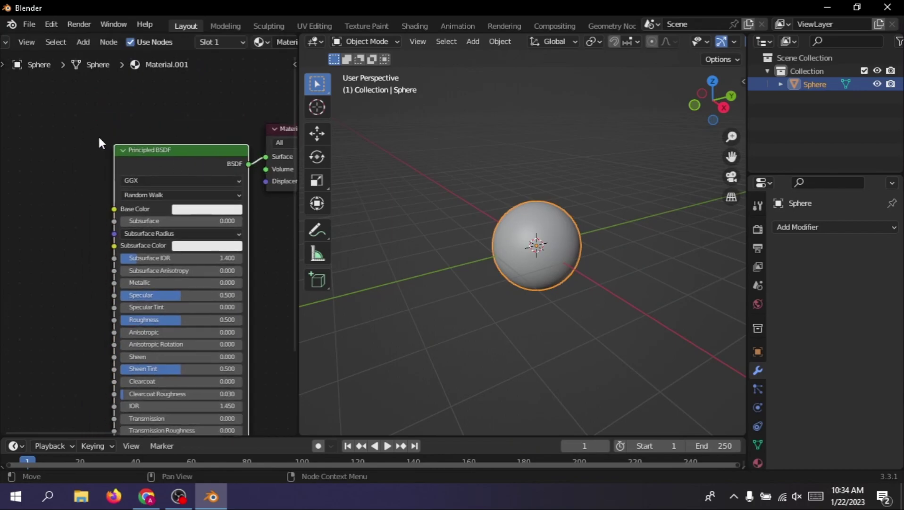
pyautogui.scroll(-1, 209, 161)
pyautogui.moveTo(211, 169)
pyautogui.mouseDown()
pyautogui.moveTo(55, 148)
pyautogui.moveTo(100, 145)
pyautogui.moveTo(162, 164)
pyautogui.mouseUp()
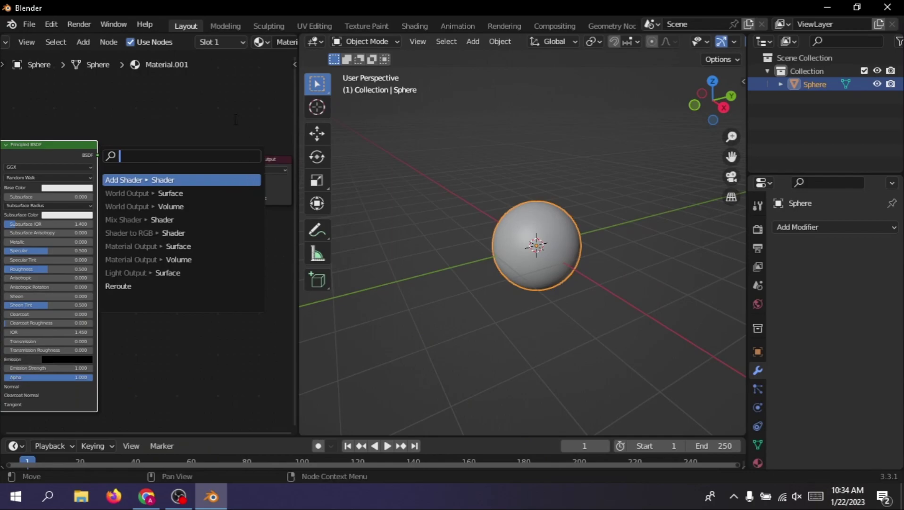
pyautogui.press('Escape')
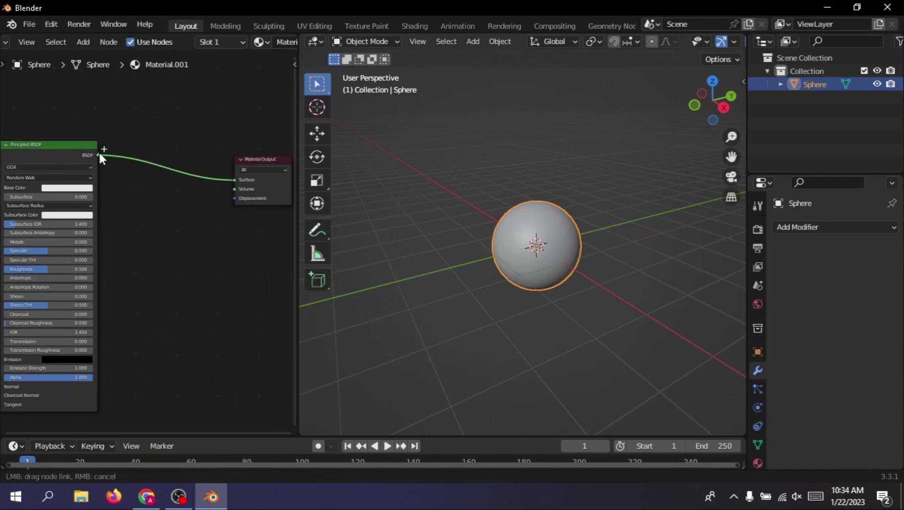
# Add a Shader to RGB node fed by the Principled BSDF output.
pyautogui.moveTo(100, 154); pyautogui.dragTo(125, 142)
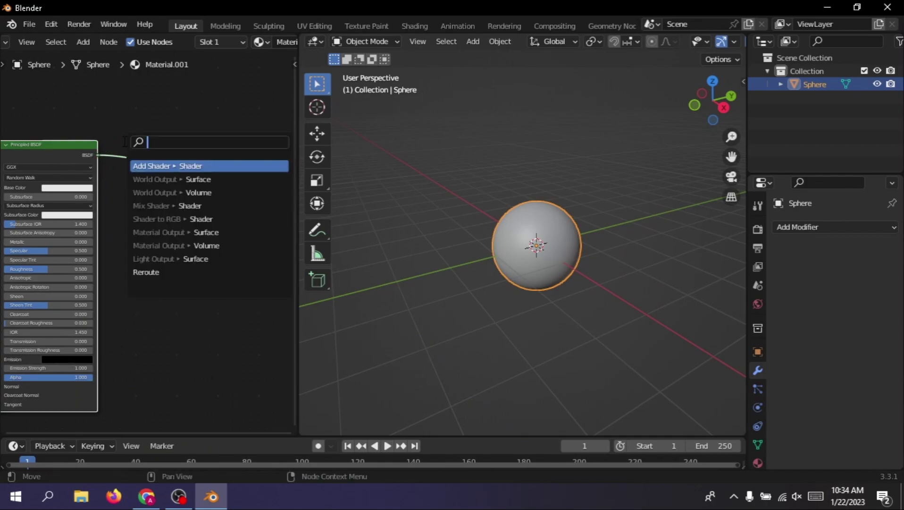
pyautogui.write('RSHADE')
pyautogui.press('Return')
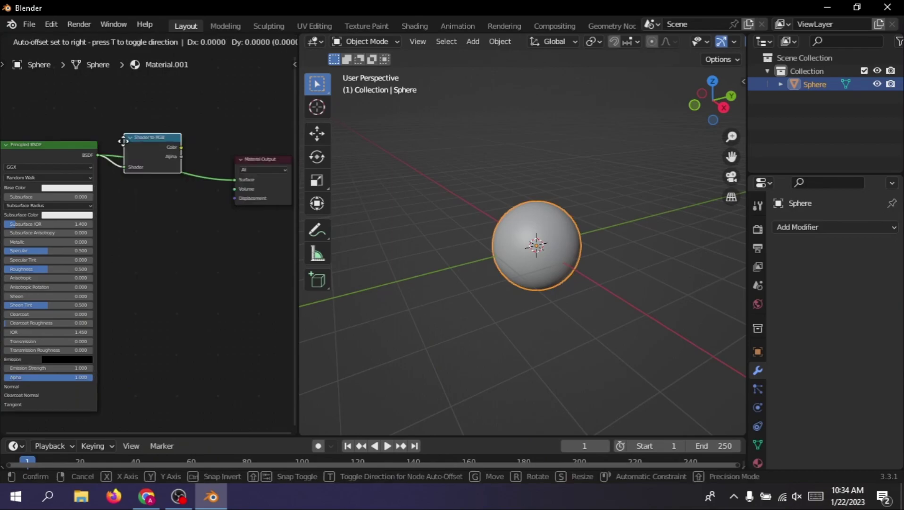
pyautogui.click(131, 166)
pyautogui.scroll(3, 215, 162)
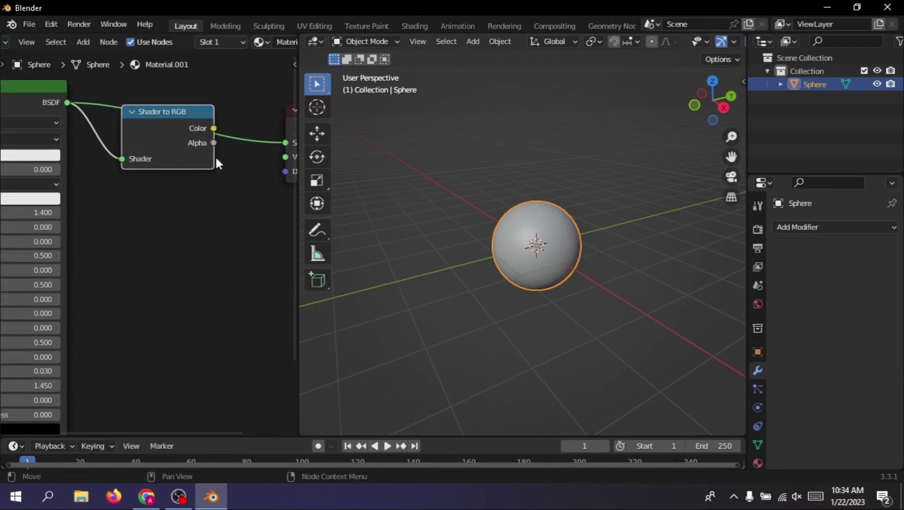
pyautogui.moveTo(216, 162); pyautogui.dragTo(158, 251, button='middle')
pyautogui.keyDown('alt'); pyautogui.moveTo(158, 203); pyautogui.dragTo(160, 255); pyautogui.keyUp('alt')
# Add a ColorRamp node linked from the Shader to RGB Color output.
pyautogui.moveTo(159, 255); pyautogui.dragTo(76, 228, button='middle')
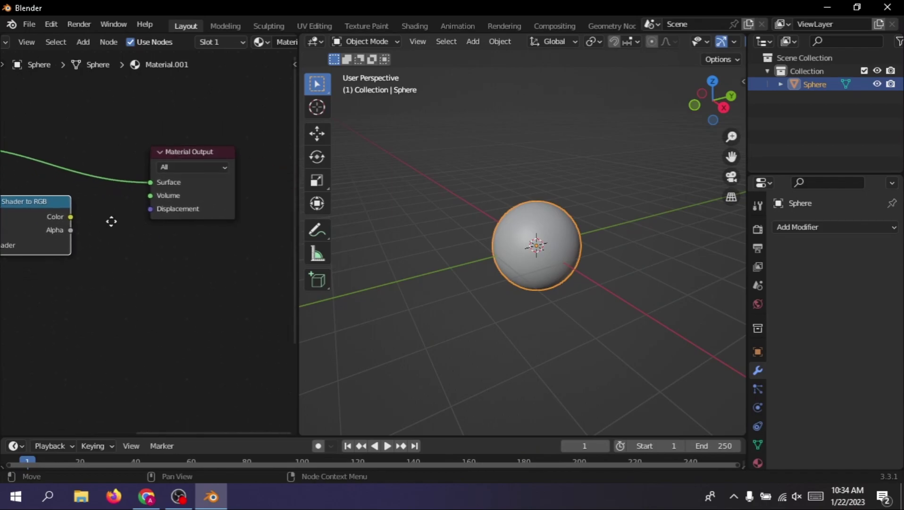
pyautogui.moveTo(188, 152); pyautogui.dragTo(292, 98)
pyautogui.moveTo(71, 215); pyautogui.dragTo(127, 252)
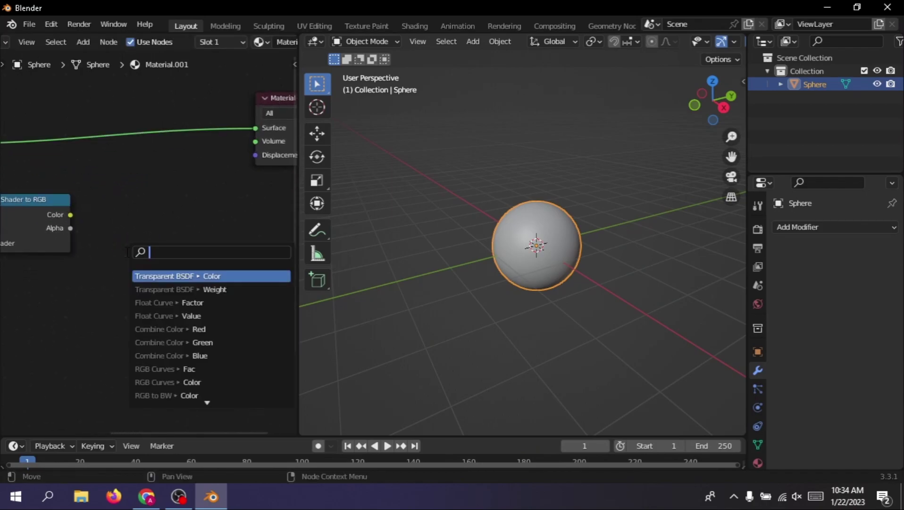
pyautogui.write('col')
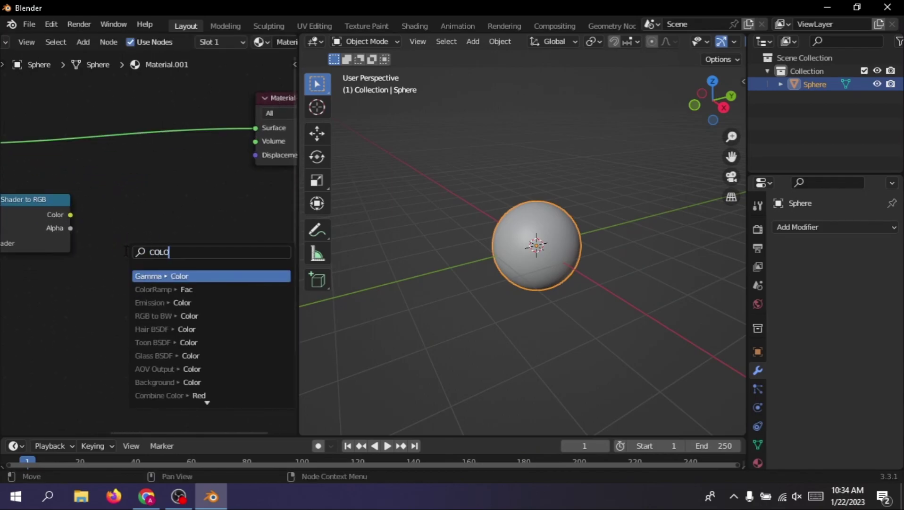
pyautogui.write('RA')
pyautogui.press('Return')
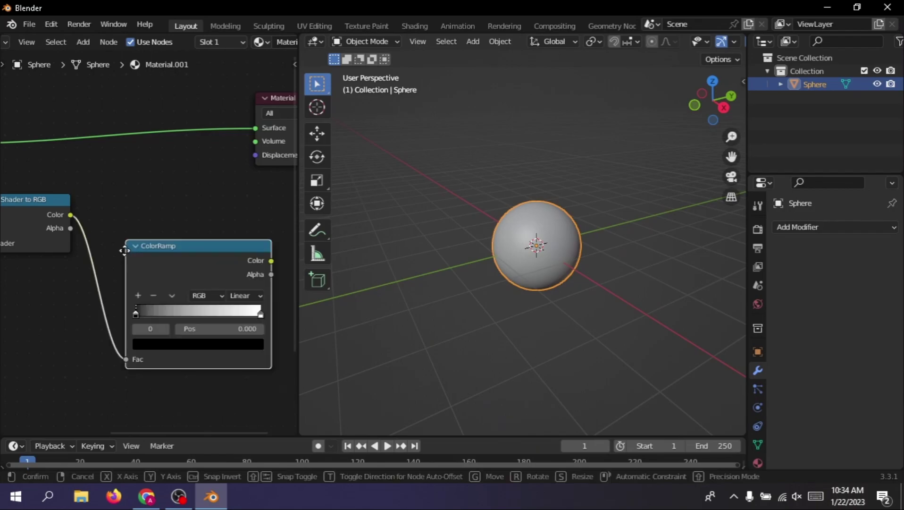
pyautogui.click(228, 240)
# Set the ColorRamp to Constant, slide the white stop, and add a black stop at 0.232.
pyautogui.scroll(1, 227, 237)
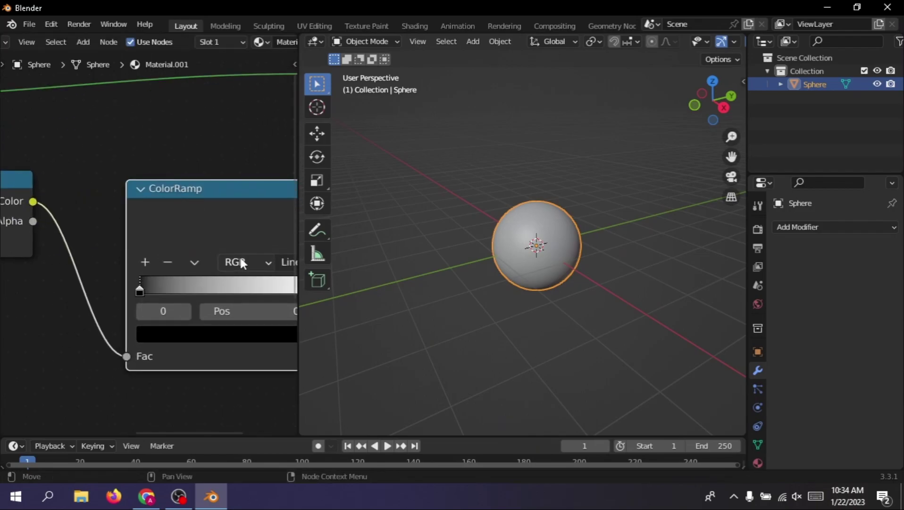
pyautogui.scroll(1, 240, 255)
pyautogui.click(210, 257)
pyautogui.click(217, 367)
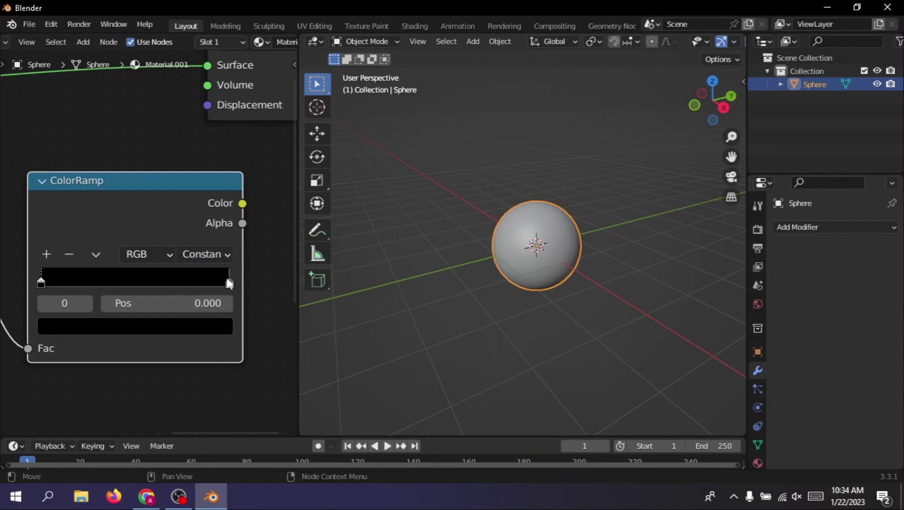
pyautogui.moveTo(228, 281); pyautogui.dragTo(110, 286)
pyautogui.click(47, 254)
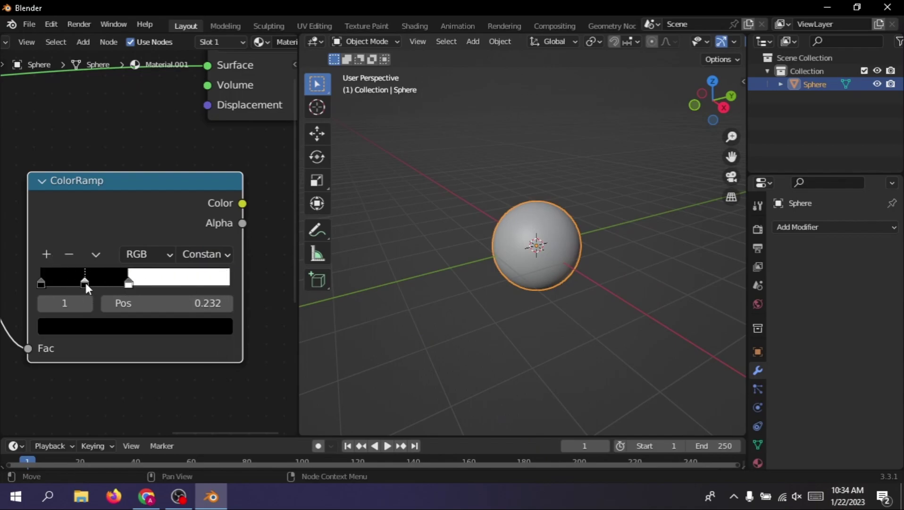
pyautogui.click(146, 325)
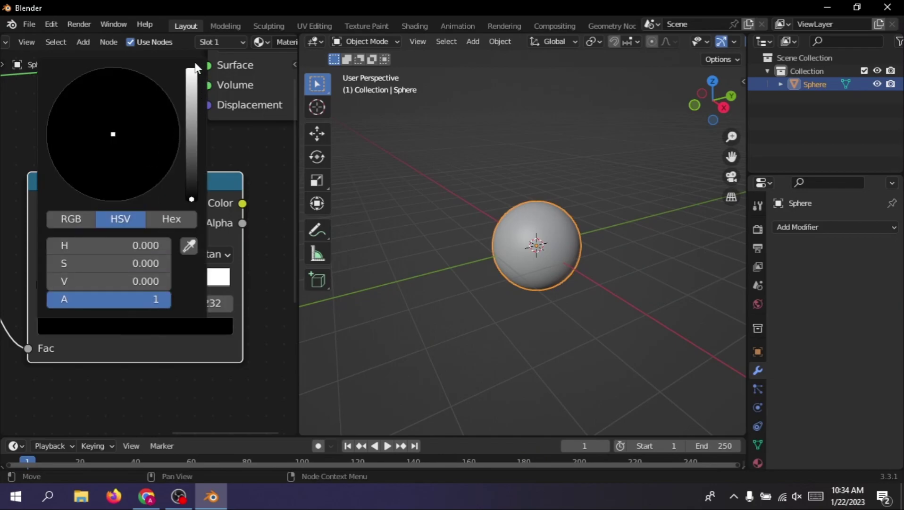
pyautogui.click(193, 147)
# Connect the ColorRamp Color output to the Material Output Surface.
pyautogui.scroll(-3, 228, 145)
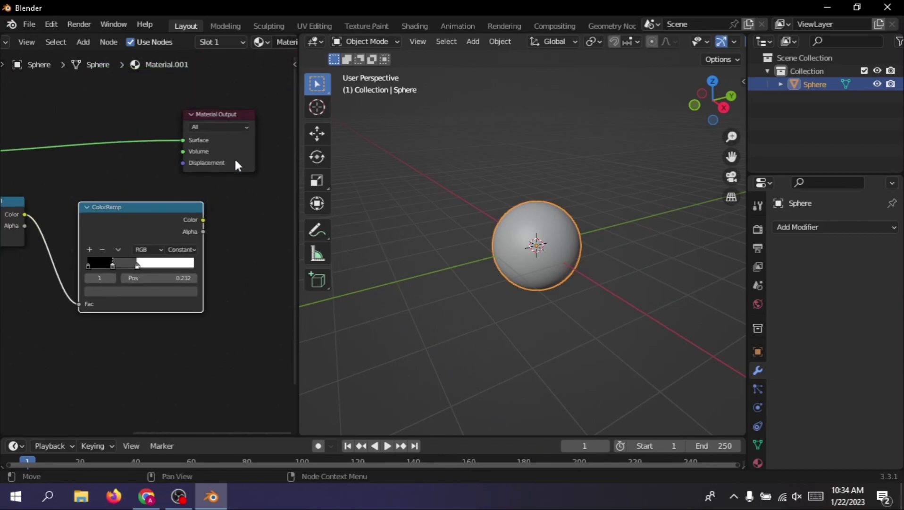
pyautogui.moveTo(234, 157); pyautogui.dragTo(130, 155, button='middle')
pyautogui.moveTo(132, 159); pyautogui.dragTo(202, 181)
pyautogui.scroll(3, 109, 234)
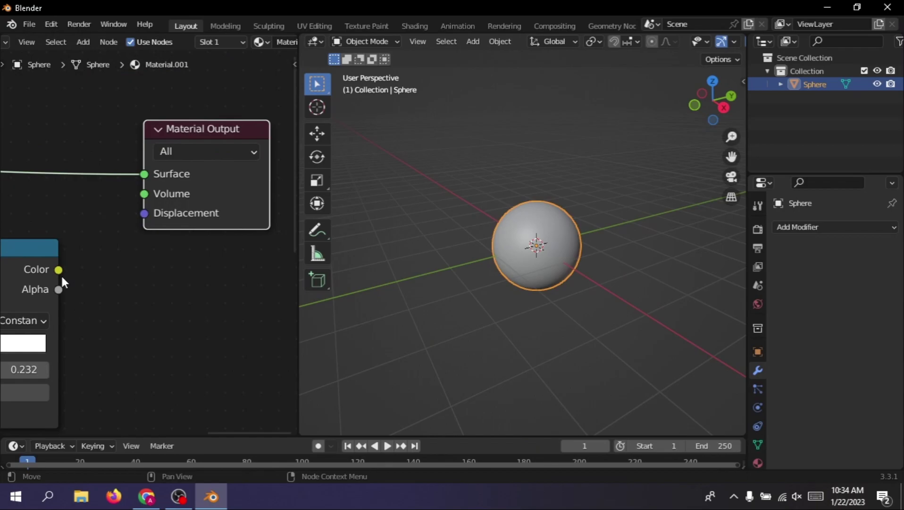
pyautogui.moveTo(58, 270); pyautogui.dragTo(145, 175)
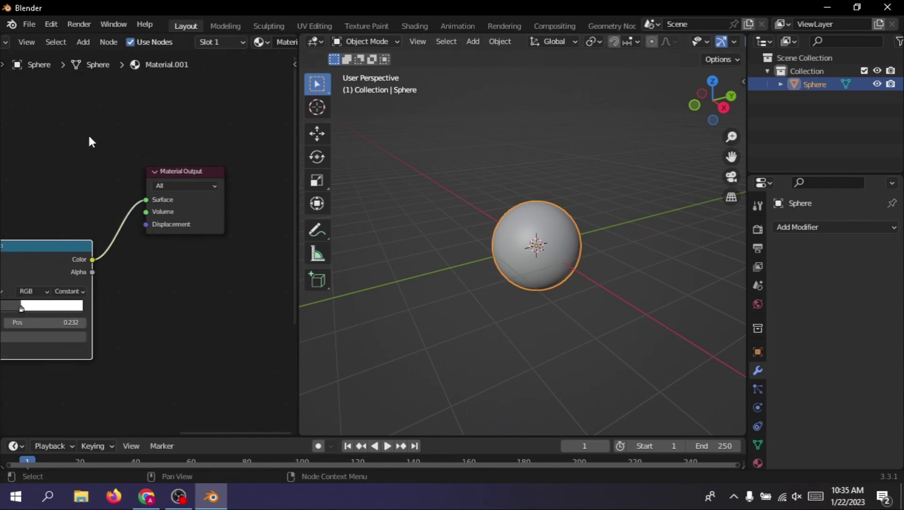
# Reposition the Principled BSDF node so the whole node chain is laid out neatly.
pyautogui.scroll(-3, 212, 147)
pyautogui.scroll(-2, 151, 205)
pyautogui.moveTo(152, 205)
pyautogui.mouseDown(button='middle')
pyautogui.moveTo(249, 140)
pyautogui.moveTo(85, 216)
pyautogui.moveTo(93, 161)
pyautogui.mouseUp(button='middle')
pyautogui.scroll(3, 85, 216)
pyautogui.moveTo(59, 143); pyautogui.dragTo(49, 207)
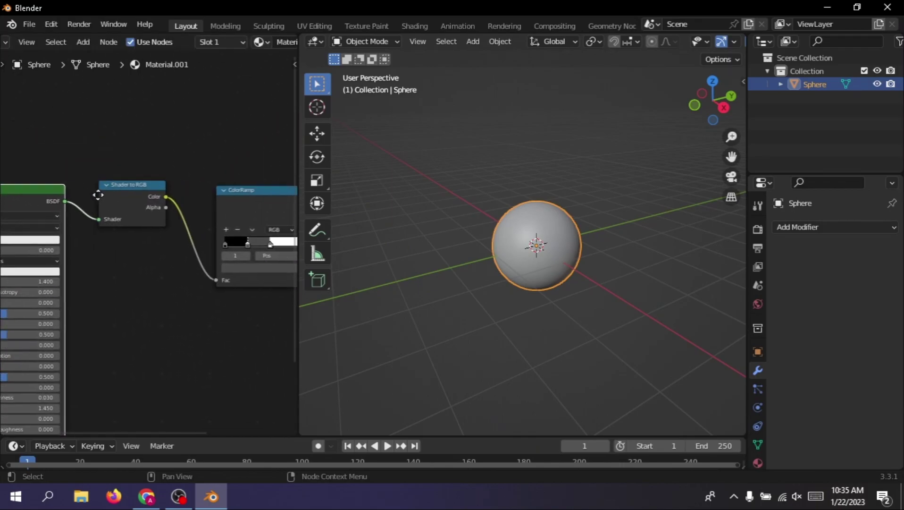
pyautogui.keyDown('ctrl'); pyautogui.scroll(-3, 97, 194); pyautogui.keyUp('ctrl')
pyautogui.scroll(-1, 220, 169)
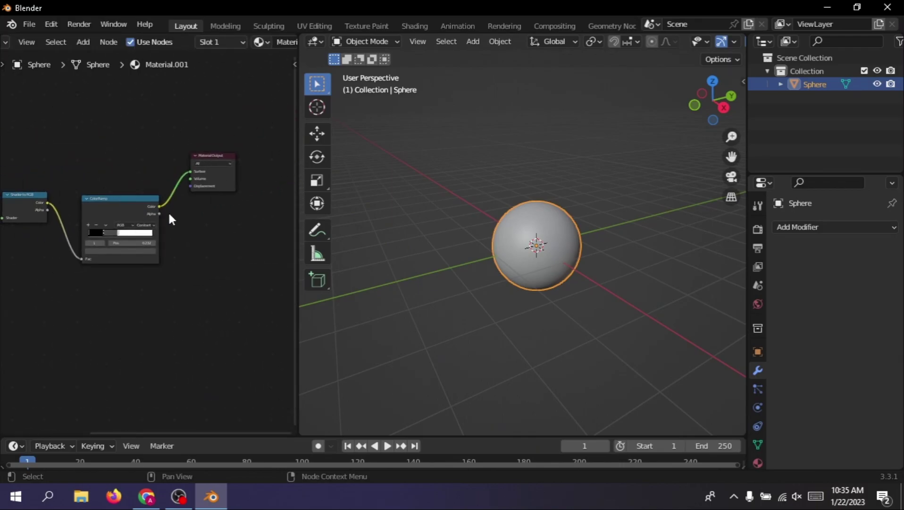
pyautogui.scroll(1, 570, 222)
# Switch the viewport to Rendered shading, showing the sphere black, and deselect it.
pyautogui.scroll(-3, 679, 40)
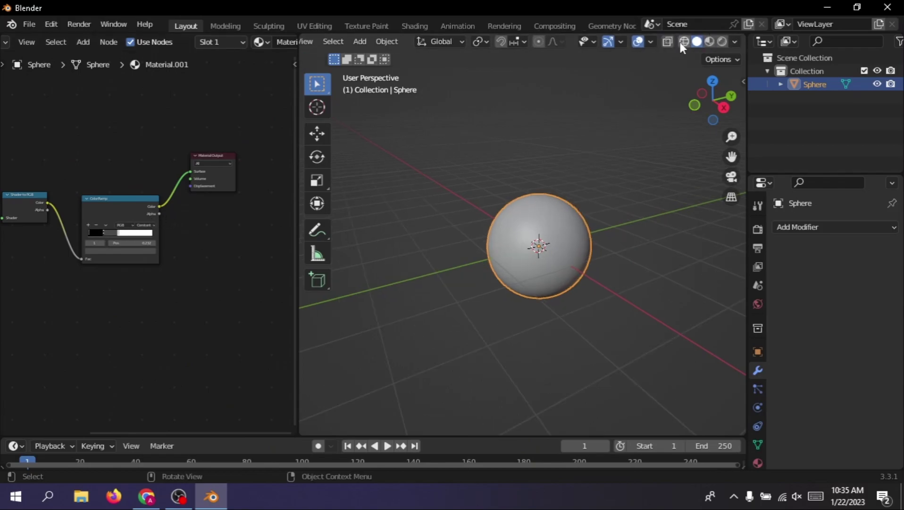
pyautogui.moveTo(562, 174); pyautogui.dragTo(595, 176, button='middle')
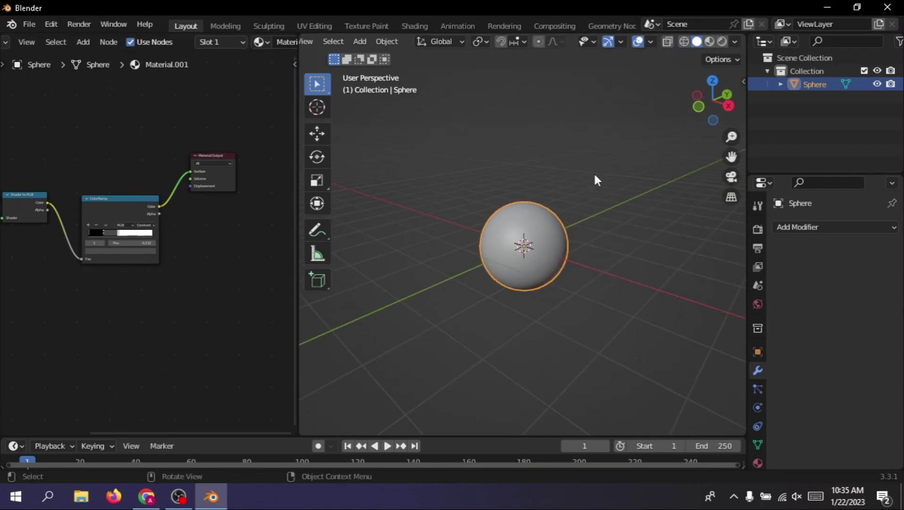
pyautogui.click(721, 42)
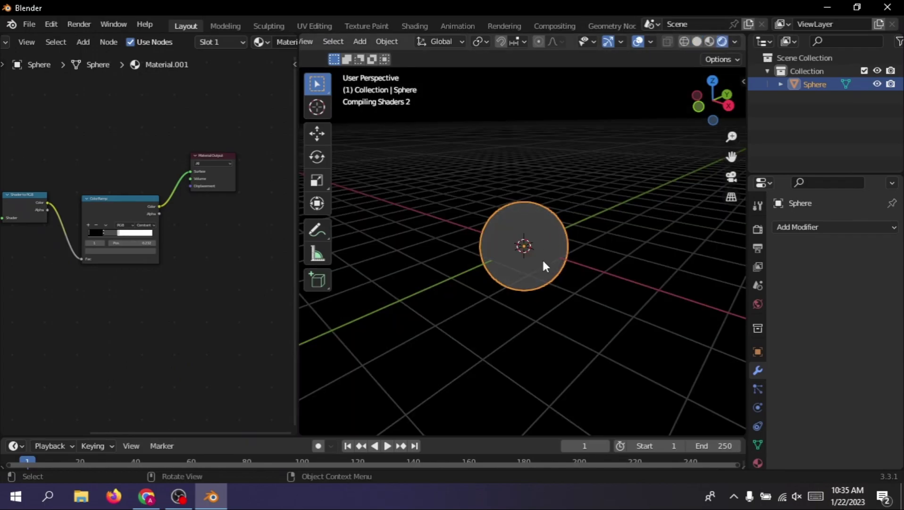
pyautogui.scroll(5, 542, 257)
pyautogui.scroll(-3, 566, 254)
pyautogui.click(662, 206)
pyautogui.scroll(-4, 579, 243)
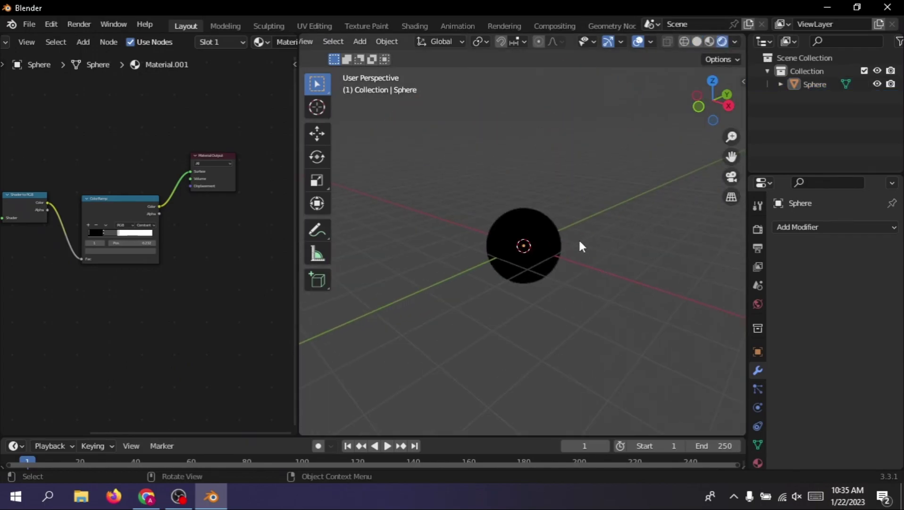
pyautogui.hotkey('shift', 'a')
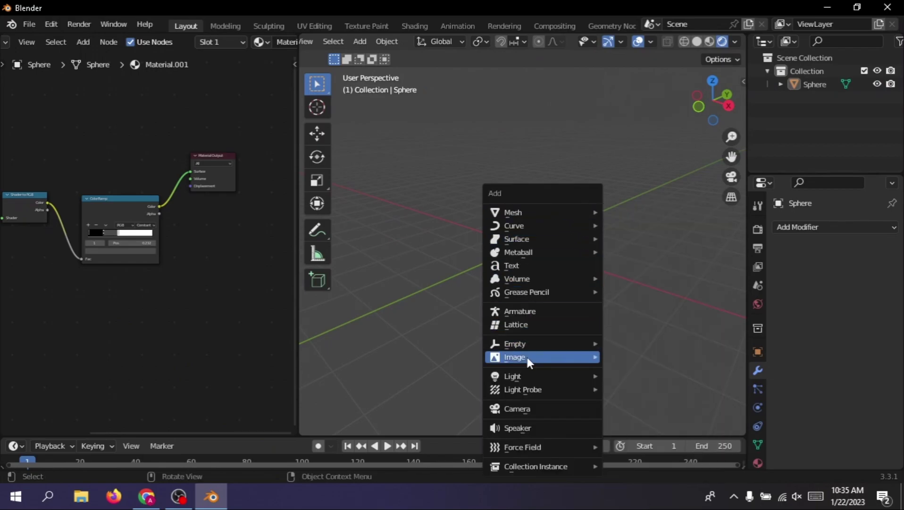
pyautogui.moveTo(541, 376)
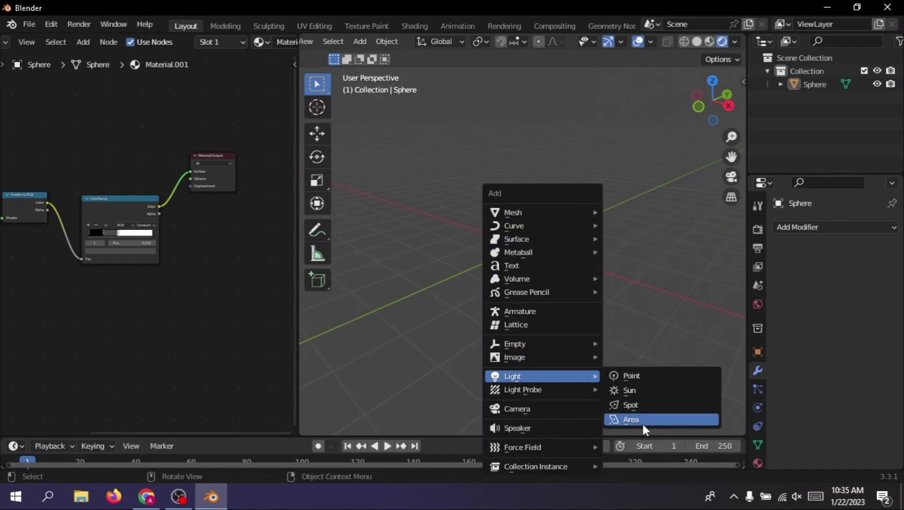
# Add an Area light and, in front orthographic view, scale it to 4.512.
pyautogui.click(640, 420)
pyautogui.click(701, 105)
pyautogui.scroll(-5, 638, 194)
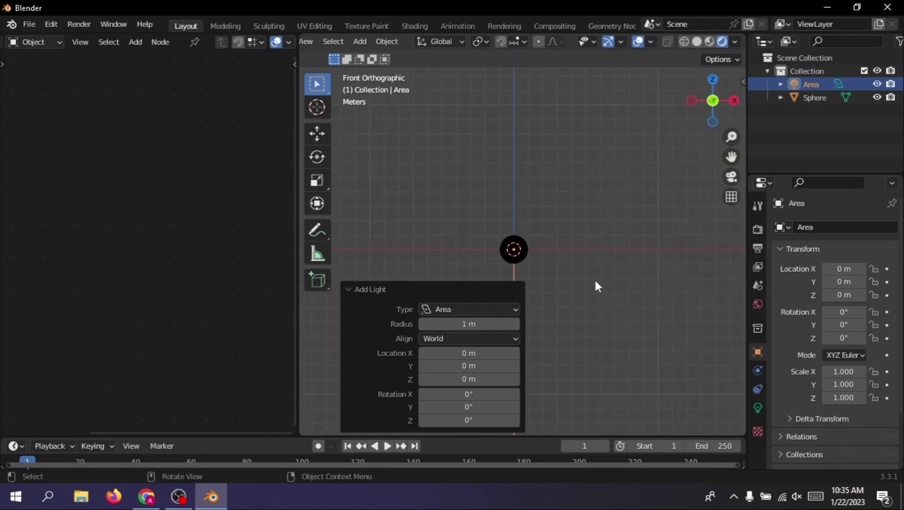
pyautogui.press('s')
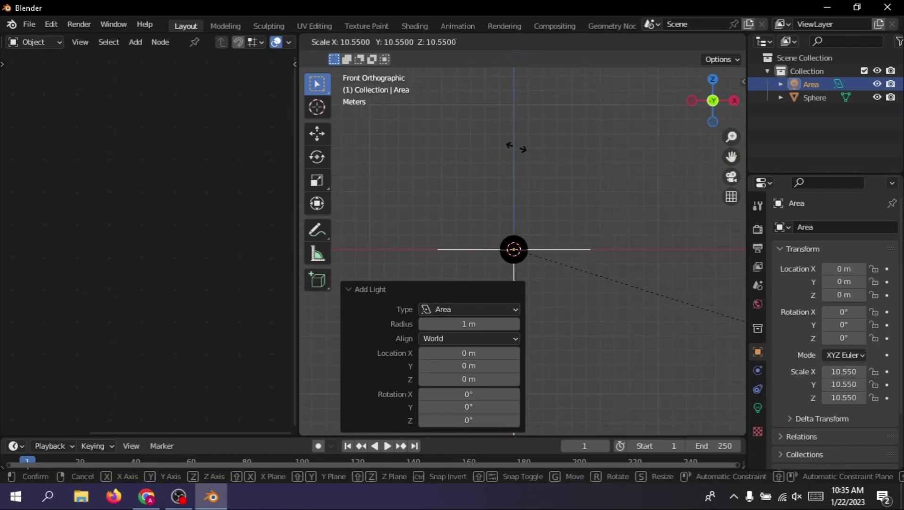
pyautogui.click(517, 146)
pyautogui.press('s')
pyautogui.click(535, 211)
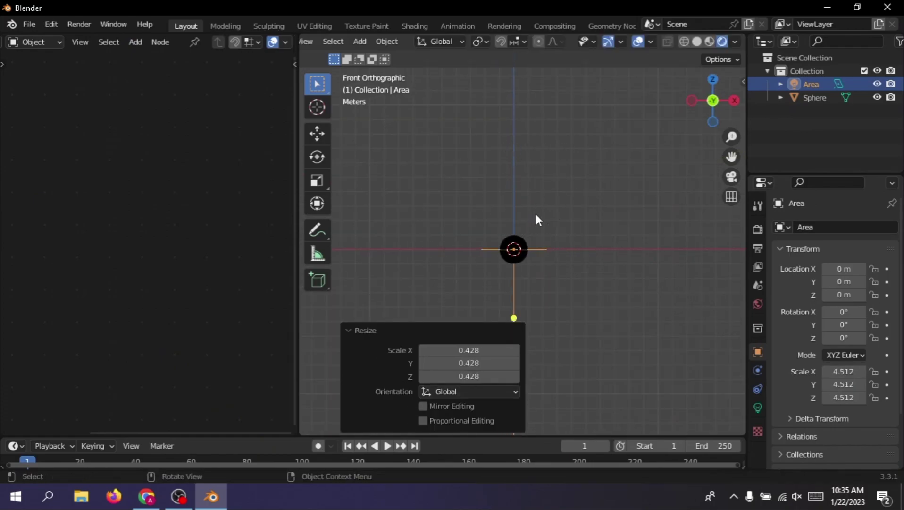
# Place the light above the sphere at X 2.7087, Z 4.2696, tilted 31.4°.
pyautogui.press('g')
pyautogui.click(561, 135)
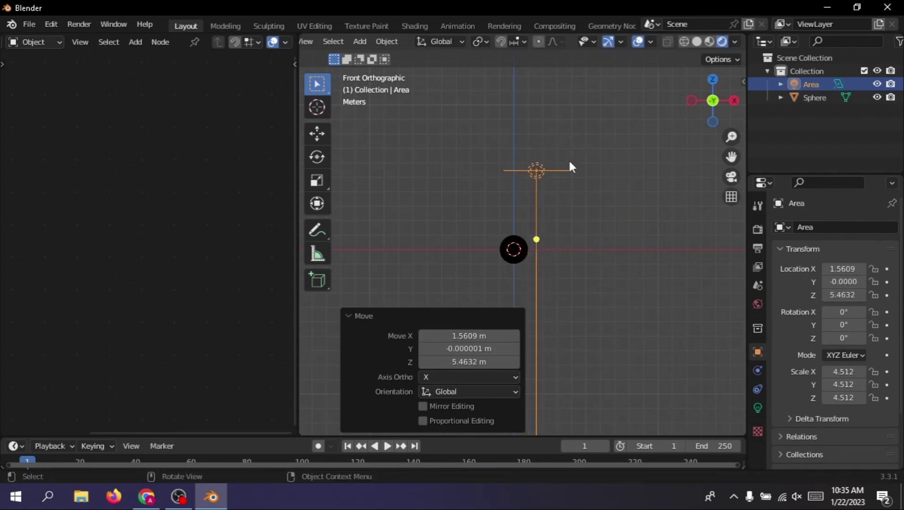
pyautogui.press('r')
pyautogui.click(571, 194)
pyautogui.press('g')
pyautogui.click(590, 221)
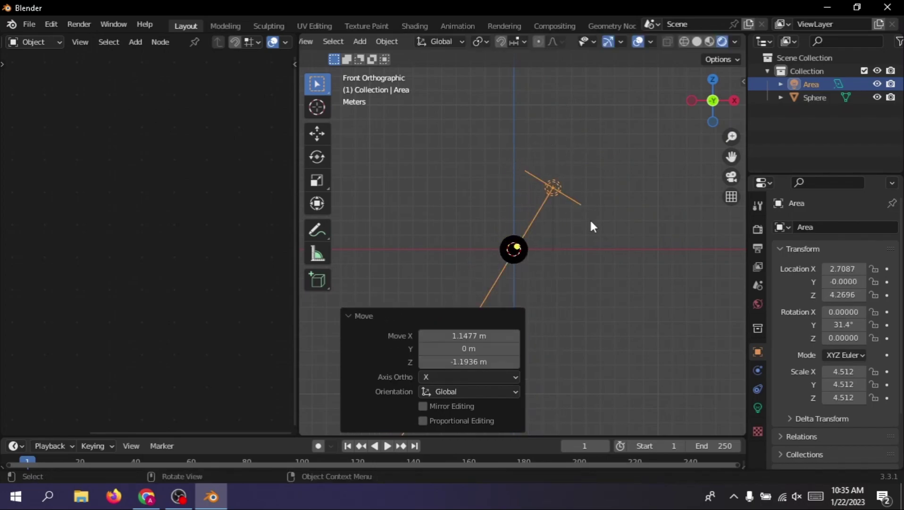
pyautogui.moveTo(593, 226)
pyautogui.mouseDown(button='middle')
pyautogui.moveTo(562, 281)
pyautogui.moveTo(733, 315)
pyautogui.mouseUp(button='middle')
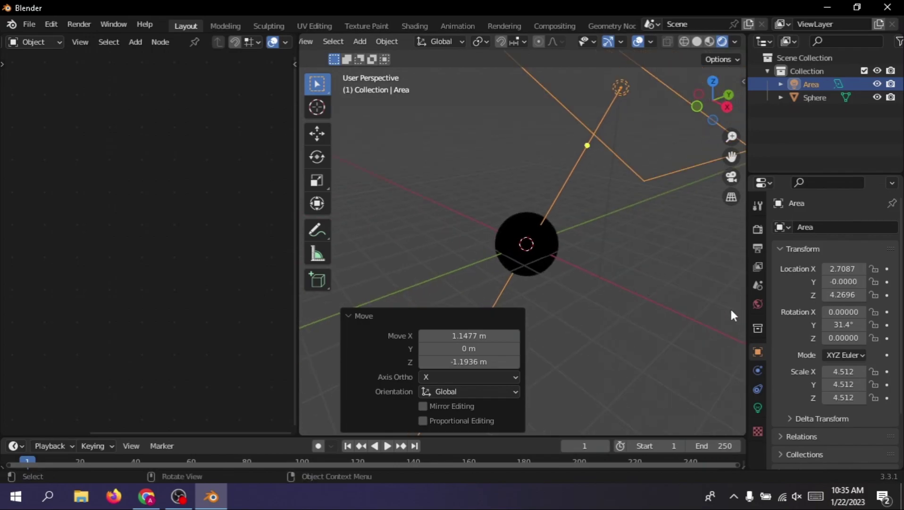
# Set the area light's power to 1000 W and orbit to inspect the lit sphere.
pyautogui.click(758, 409)
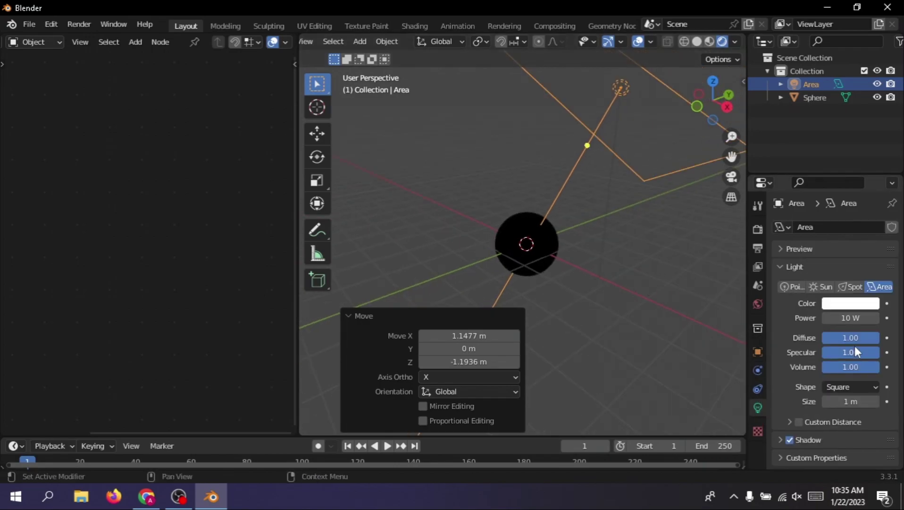
pyautogui.click(857, 318)
pyautogui.write('0')
pyautogui.press('Return')
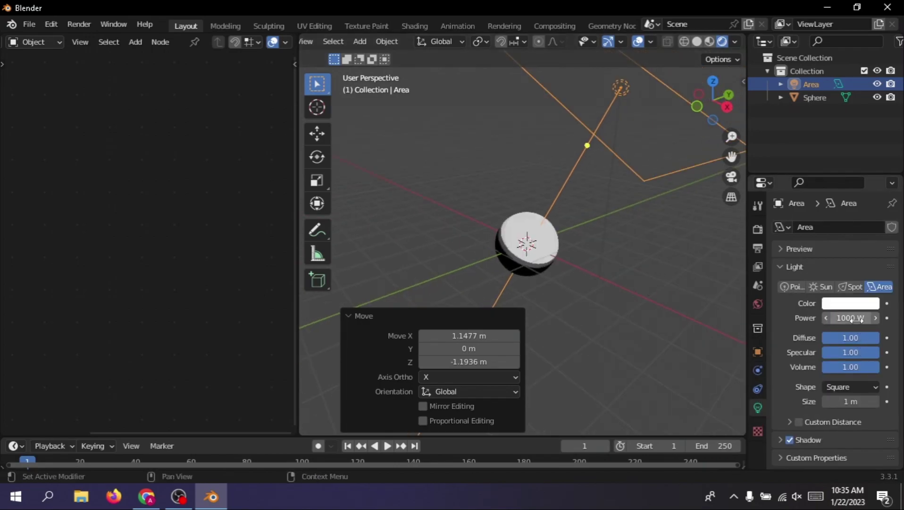
pyautogui.scroll(3, 585, 258)
pyautogui.scroll(3, 596, 250)
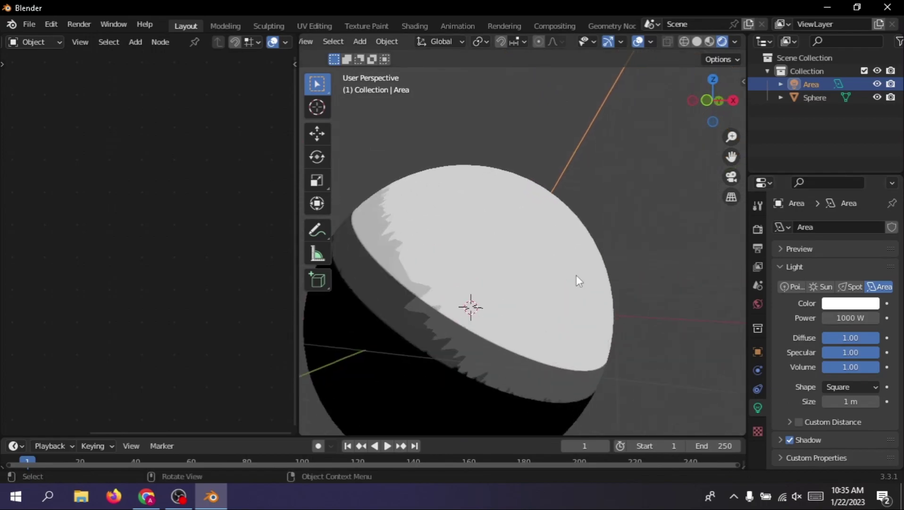
pyautogui.moveTo(577, 274); pyautogui.dragTo(555, 300, button='middle')
pyautogui.scroll(2, 555, 300)
pyautogui.scroll(-1, 529, 314)
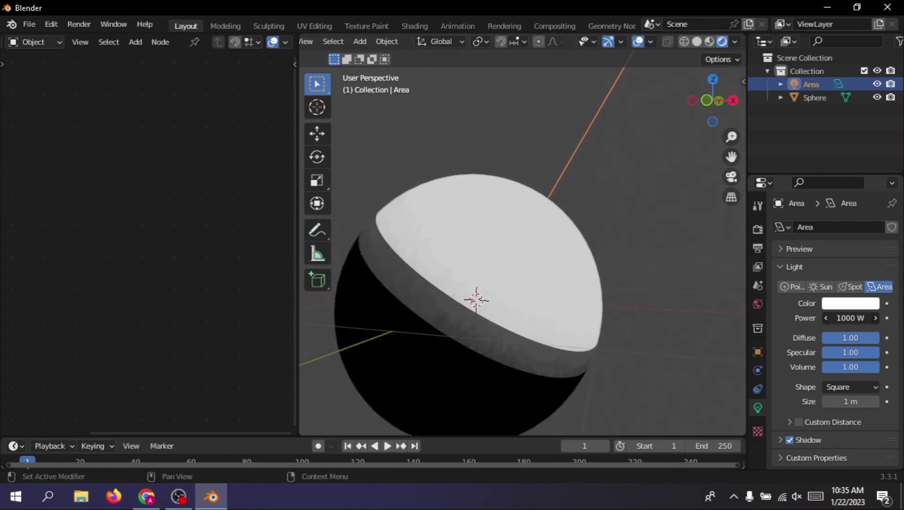
# Lower the area light's power to 295.4 W.
pyautogui.moveTo(851, 318); pyautogui.dragTo(716, 317)
pyautogui.scroll(-2, 681, 184)
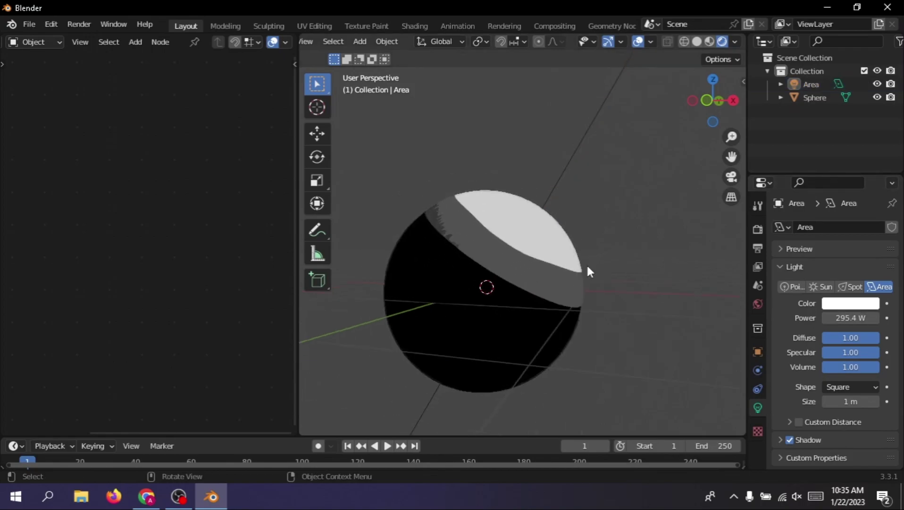
pyautogui.scroll(-2, 586, 263)
# Select the sphere to check its material, then reselect the area light.
pyautogui.click(513, 273)
pyautogui.scroll(4, 512, 268)
pyautogui.scroll(2, 141, 246)
pyautogui.scroll(2, 142, 246)
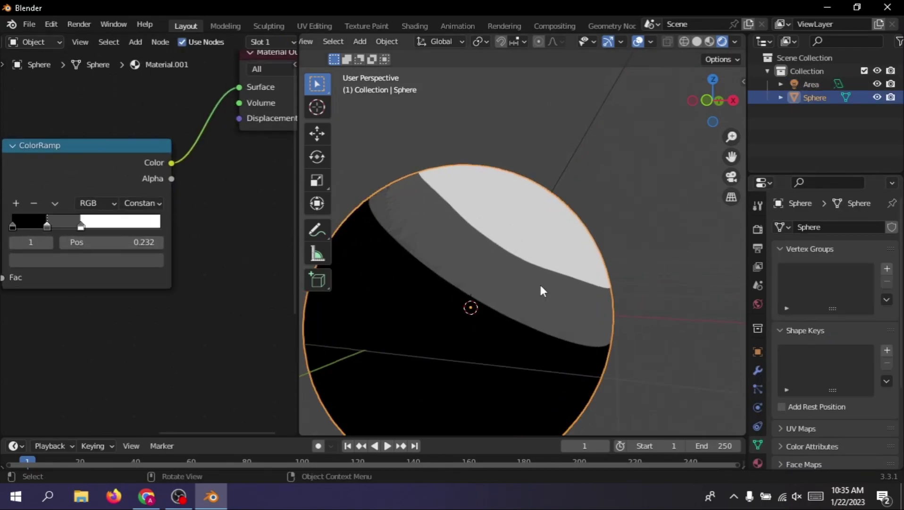
pyautogui.scroll(-4, 541, 284)
pyautogui.scroll(-4, 616, 213)
pyautogui.click(633, 109)
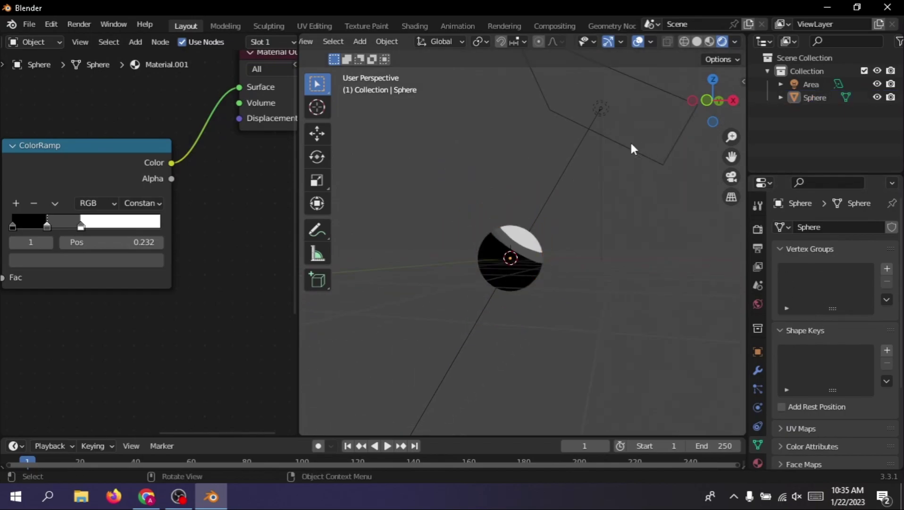
pyautogui.click(597, 113)
# Slide a ColorRamp stop to position 0.452 and darken its colour.
pyautogui.click(851, 318)
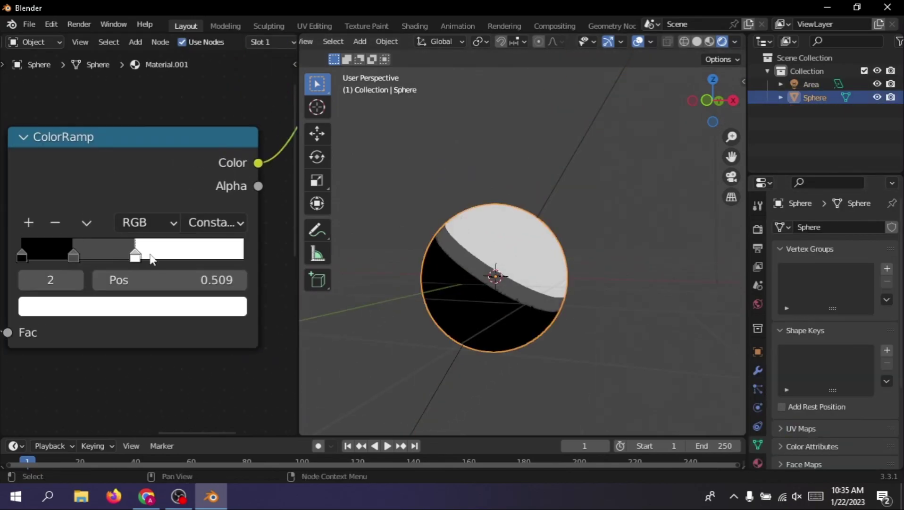
pyautogui.moveTo(136, 255)
pyautogui.mouseDown()
pyautogui.moveTo(56, 255)
pyautogui.moveTo(127, 254)
pyautogui.mouseUp()
pyautogui.click(145, 307)
pyautogui.moveTo(185, 115)
pyautogui.mouseDown()
pyautogui.moveTo(164, 154)
pyautogui.moveTo(180, 175)
pyautogui.mouseUp()
pyautogui.scroll(-2, 147, 264)
pyautogui.click(139, 283)
pyautogui.scroll(3, 141, 236)
pyautogui.click(61, 255)
# Recolour two ColorRamp stops from white to green, one of them bright green.
pyautogui.click(132, 306)
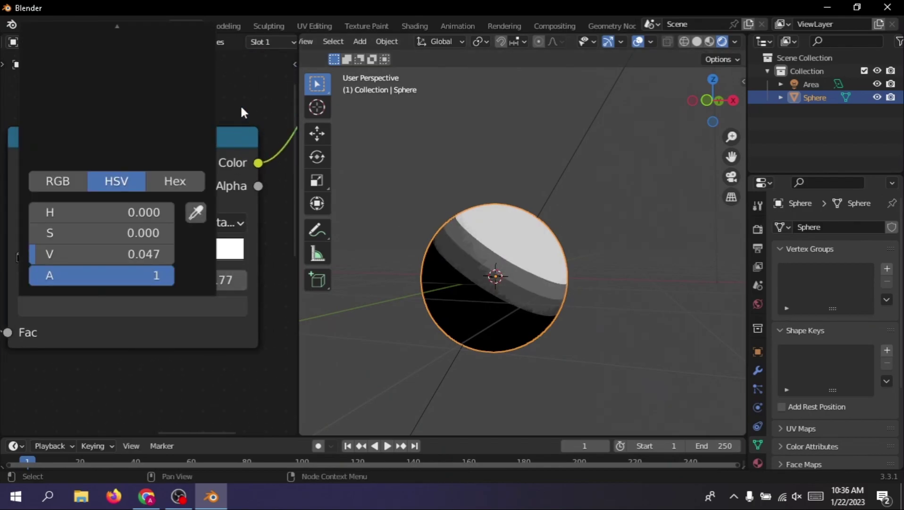
pyautogui.scroll(-3, 559, 203)
pyautogui.scroll(5, 453, 213)
pyautogui.click(132, 305)
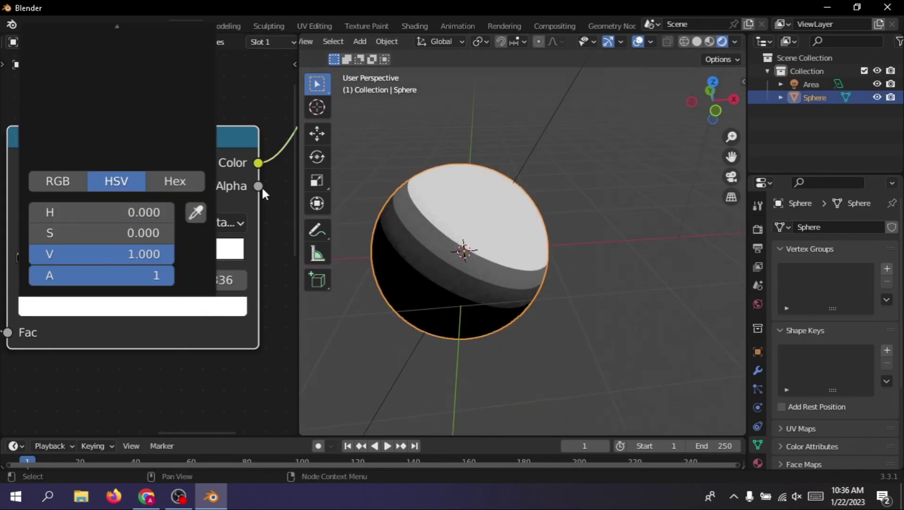
pyautogui.moveTo(91, 155)
pyautogui.mouseDown()
pyautogui.moveTo(59, 115)
pyautogui.moveTo(38, 119)
pyautogui.mouseUp()
pyautogui.click(181, 353)
pyautogui.click(229, 295)
pyautogui.moveTo(105, 128); pyautogui.dragTo(38, 120)
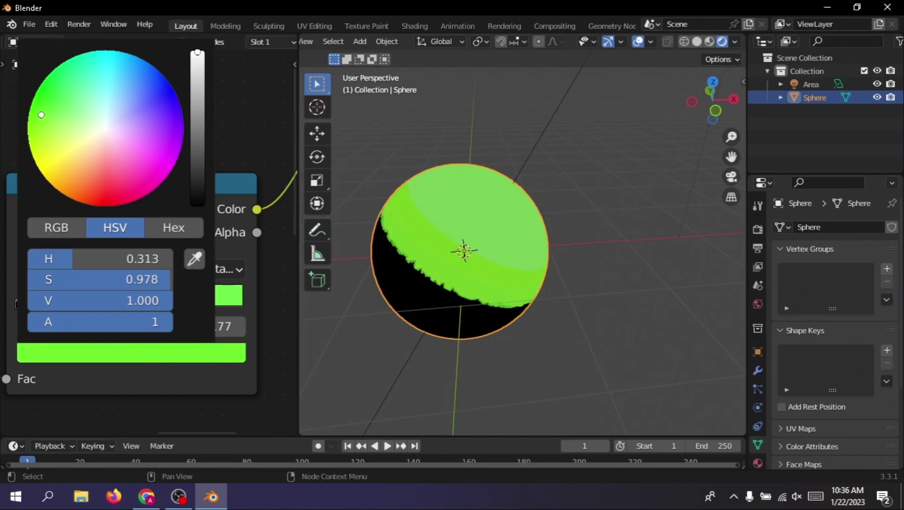
pyautogui.moveTo(198, 53); pyautogui.dragTo(197, 81)
# Turn the first, black ramp stop dark green.
pyautogui.click(15, 306)
pyautogui.click(112, 340)
pyautogui.moveTo(228, 196); pyautogui.dragTo(228, 115)
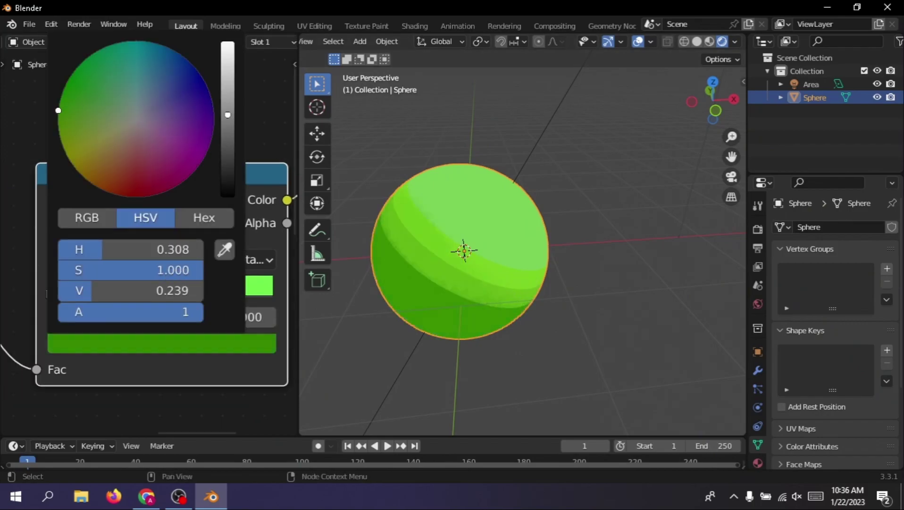
pyautogui.moveTo(71, 112); pyautogui.dragTo(69, 109)
pyautogui.click(245, 296)
# Make the third stop light green, move the lightest stop to 0.918, and reselect the sphere.
pyautogui.click(163, 351)
pyautogui.moveTo(142, 121); pyautogui.dragTo(147, 133)
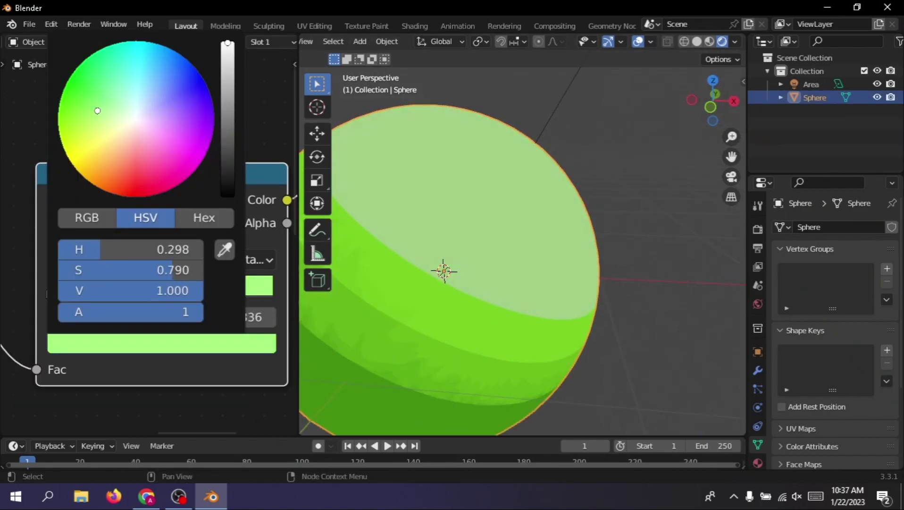
pyautogui.moveTo(259, 311); pyautogui.dragTo(178, 292)
pyautogui.scroll(-2, 177, 293)
pyautogui.moveTo(425, 236); pyautogui.dragTo(623, 213, button='middle')
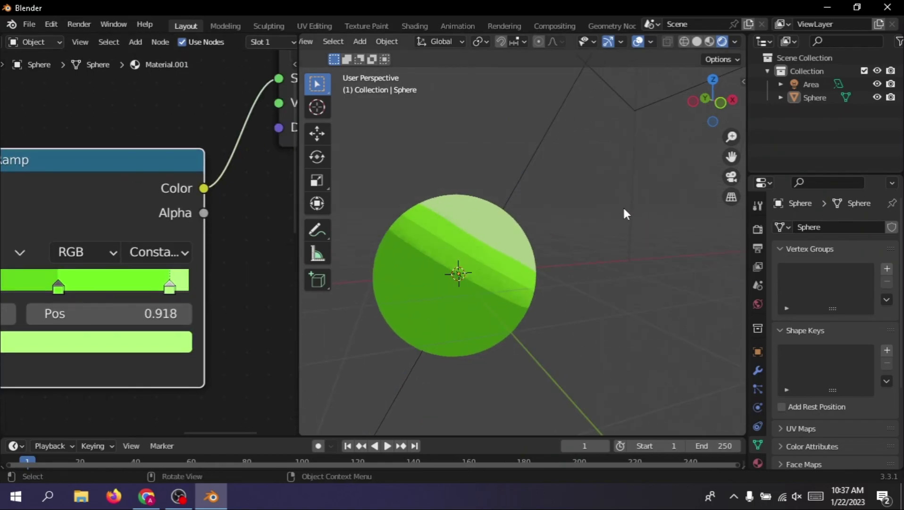
pyautogui.click(509, 275)
pyautogui.moveTo(509, 269); pyautogui.dragTo(508, 235, button='middle')
pyautogui.click(508, 235)
# Enable Freestyle outlines in Render Properties.
pyautogui.scroll(-4, 464, 174)
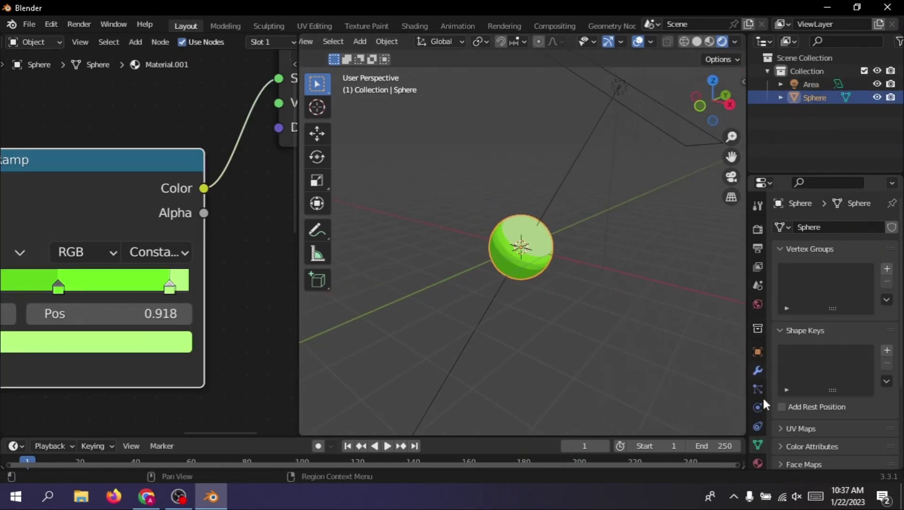
pyautogui.click(757, 229)
pyautogui.click(757, 248)
pyautogui.click(757, 229)
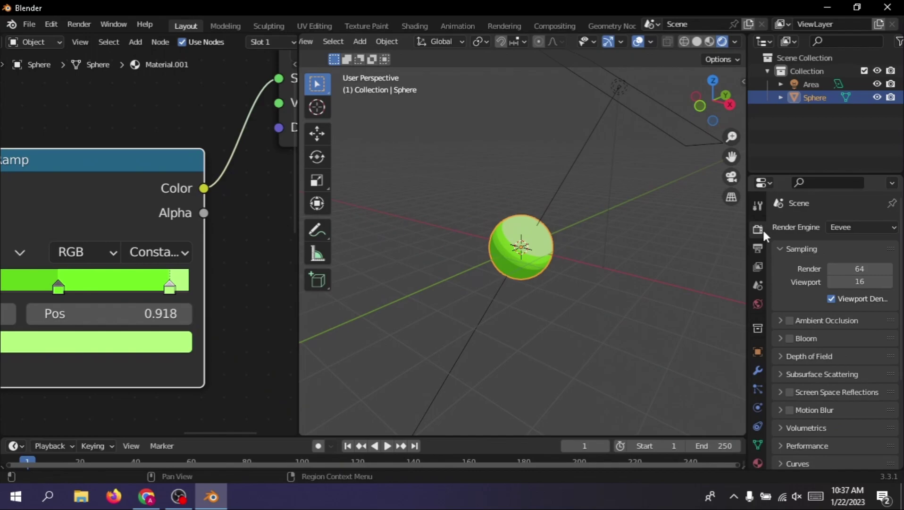
pyautogui.scroll(-5, 819, 388)
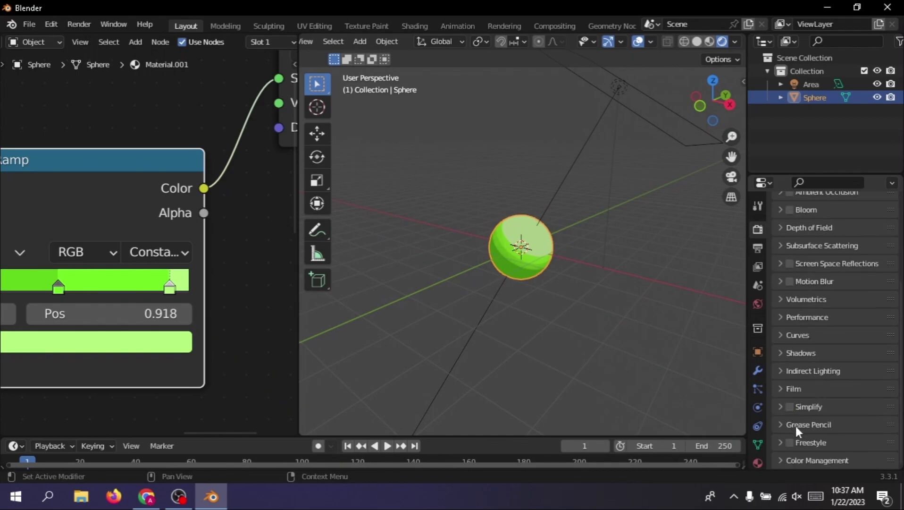
pyautogui.click(812, 445)
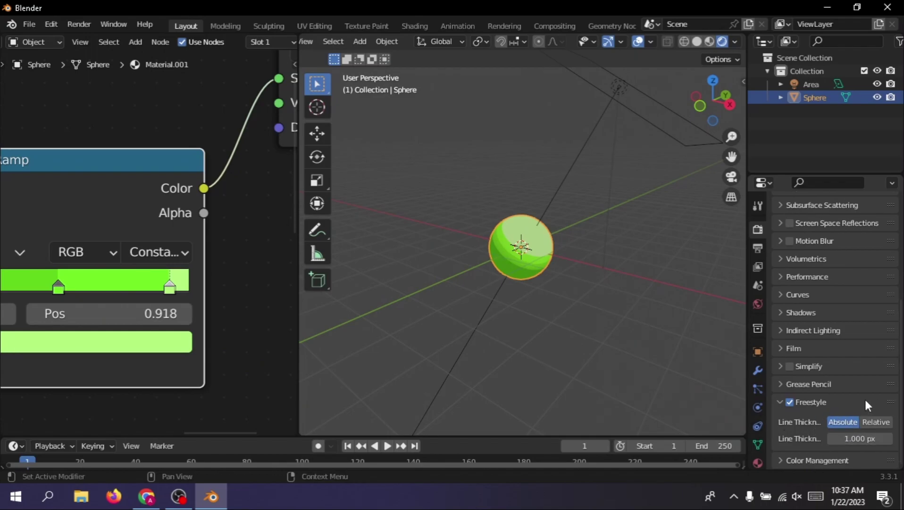
# Tick Edge Mark, Contour, External Contour and Material Boundary in the View Layer line set.
pyautogui.click(760, 263)
pyautogui.scroll(5, 860, 304)
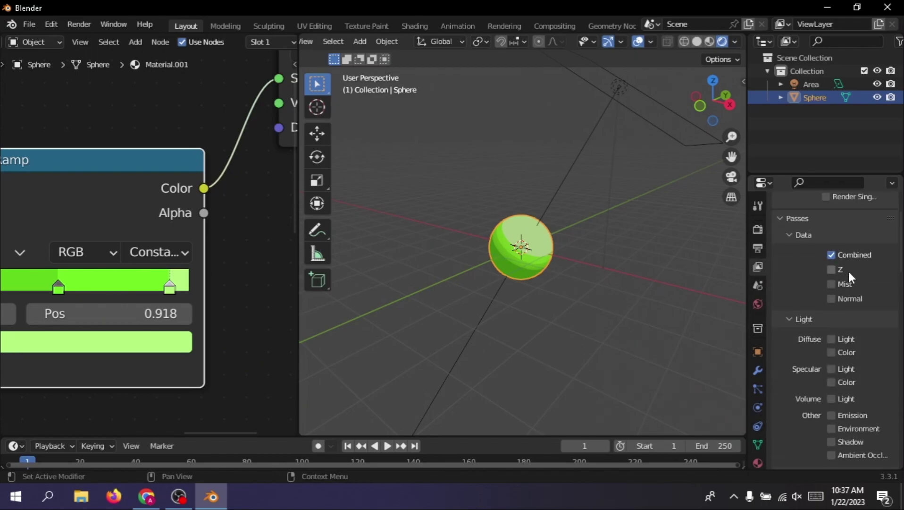
pyautogui.scroll(-5, 847, 267)
pyautogui.scroll(-8, 850, 321)
pyautogui.scroll(-3, 853, 383)
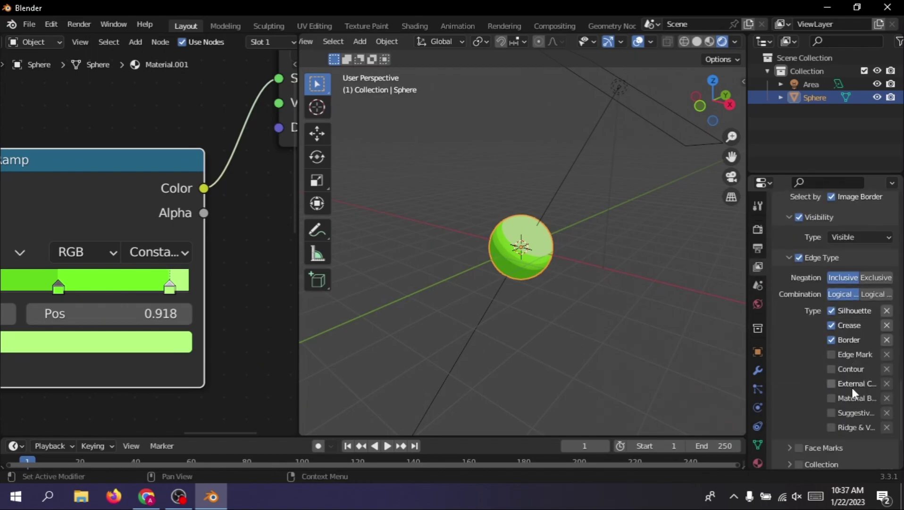
pyautogui.scroll(-1, 853, 387)
pyautogui.moveTo(829, 349); pyautogui.dragTo(833, 368)
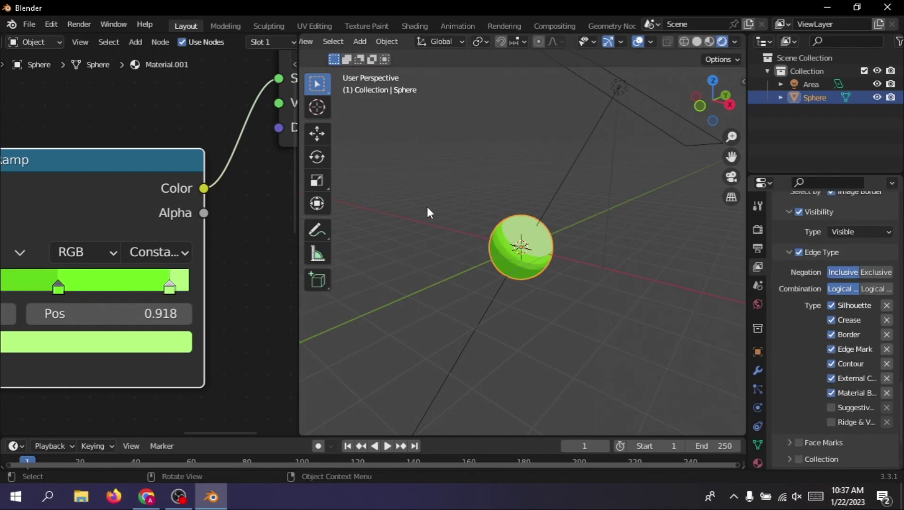
# Move the camera so the sphere sits near frame centre, then render with F12.
pyautogui.click(452, 201)
pyautogui.moveTo(470, 205)
pyautogui.mouseDown(button='middle')
pyautogui.moveTo(577, 243)
pyautogui.moveTo(571, 151)
pyautogui.moveTo(561, 204)
pyautogui.moveTo(632, 221)
pyautogui.mouseUp(button='middle')
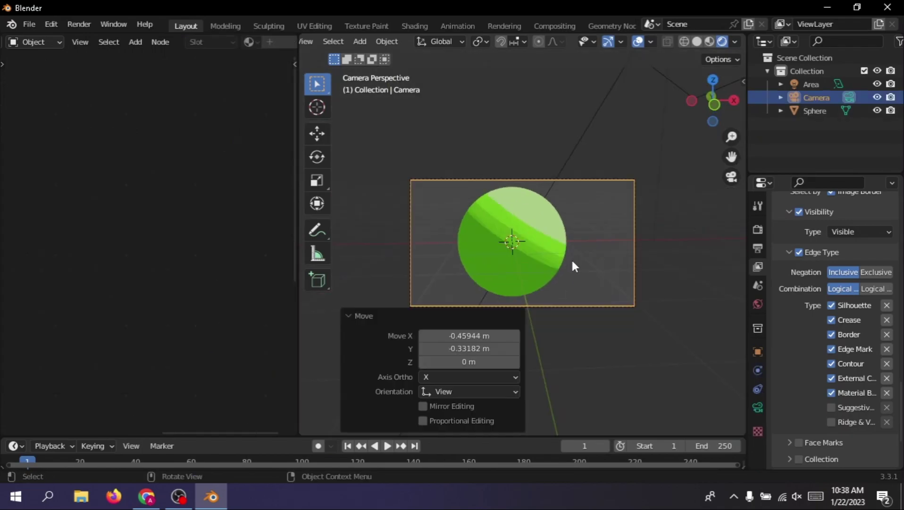
pyautogui.moveTo(469, 362)
pyautogui.mouseDown()
pyautogui.moveTo(443, 361)
pyautogui.moveTo(514, 361)
pyautogui.mouseUp()
pyautogui.press('g')
pyautogui.click(600, 271)
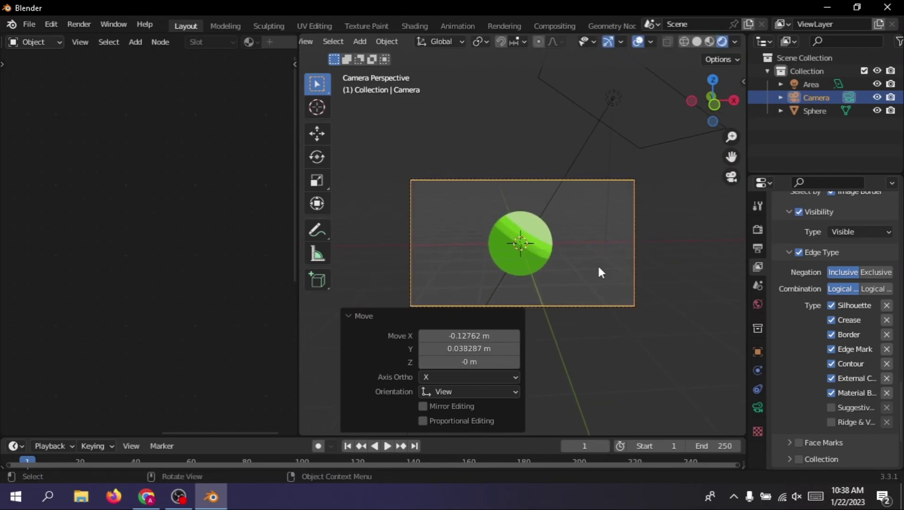
pyautogui.moveTo(683, 211)
pyautogui.mouseDown(button='middle')
pyautogui.moveTo(643, 267)
pyautogui.moveTo(617, 242)
pyautogui.moveTo(566, 264)
pyautogui.mouseUp(button='middle')
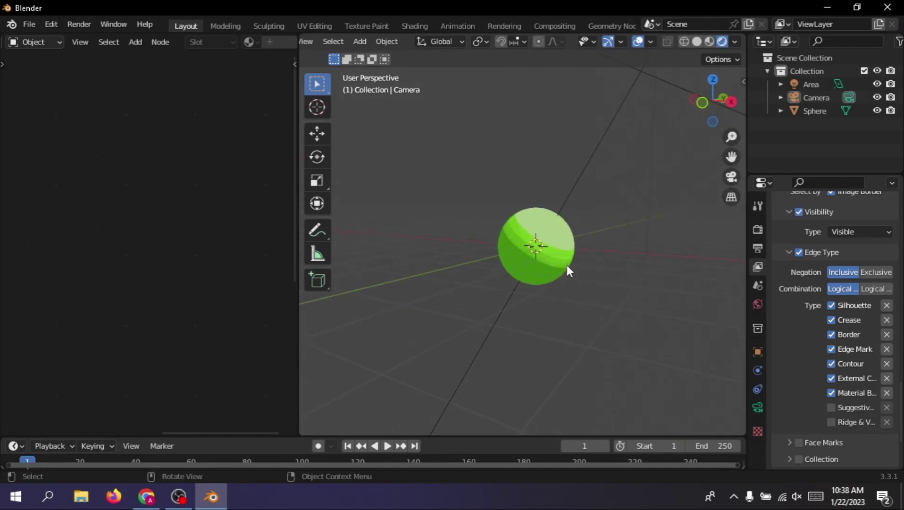
pyautogui.press('F12')
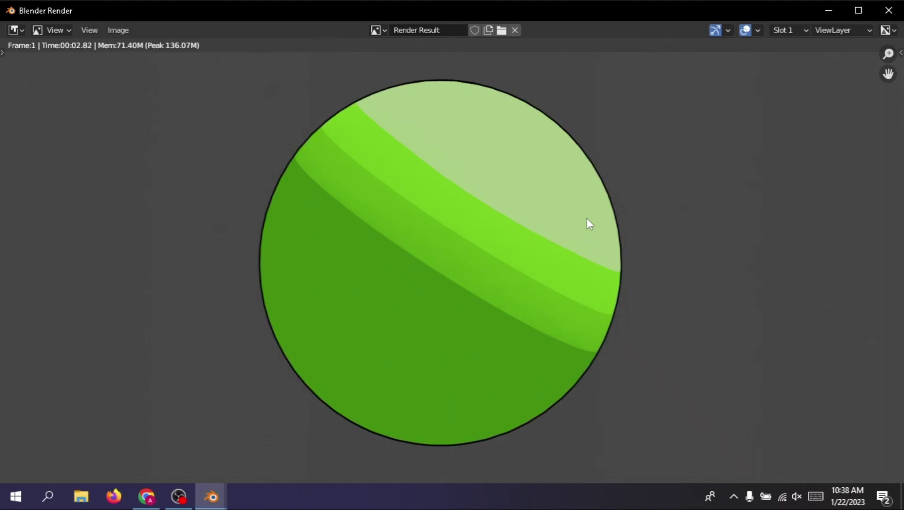
# Zoom in and out on the finished render to inspect the outlined green sphere.
pyautogui.scroll(-4, 587, 221)
pyautogui.scroll(6, 623, 231)
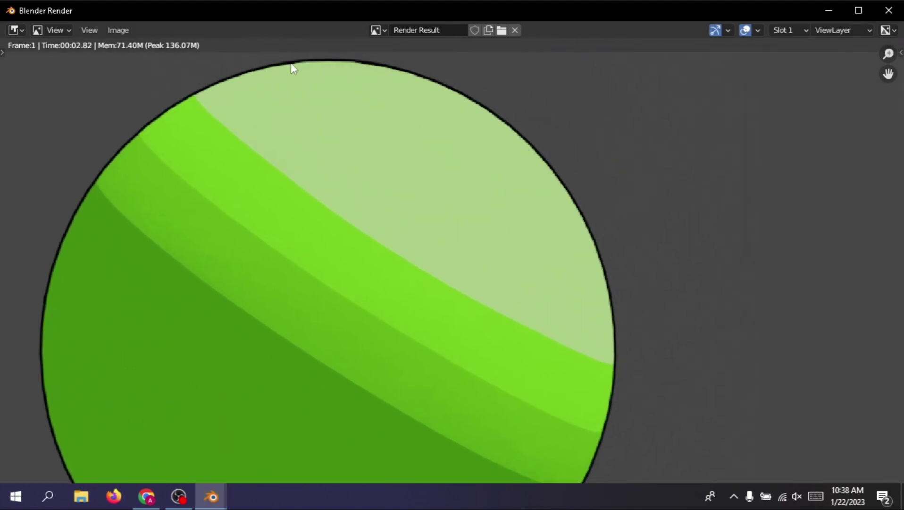
pyautogui.scroll(-4, 689, 340)
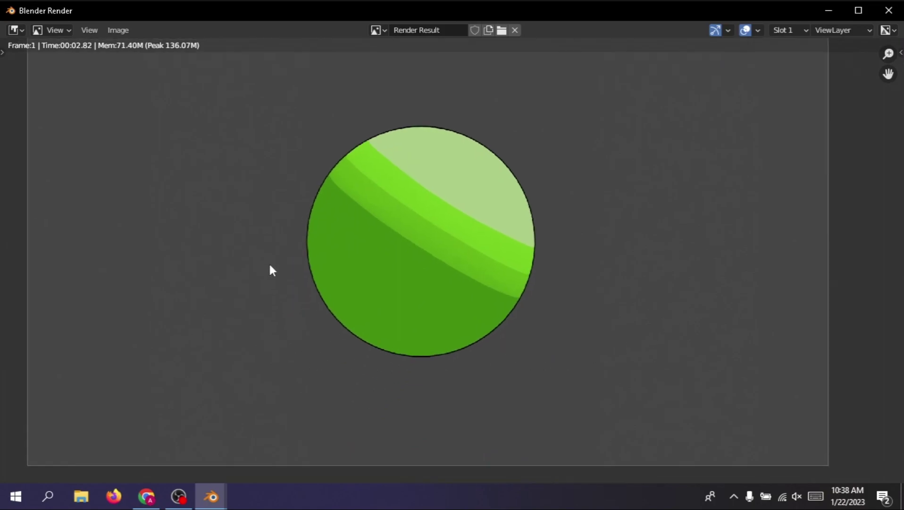